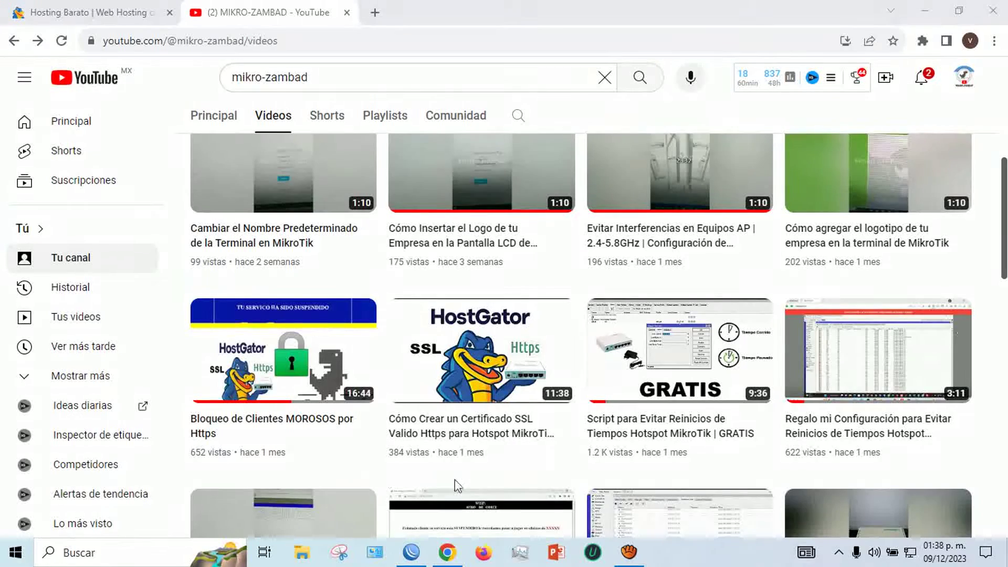
pyautogui.moveTo(508, 459)
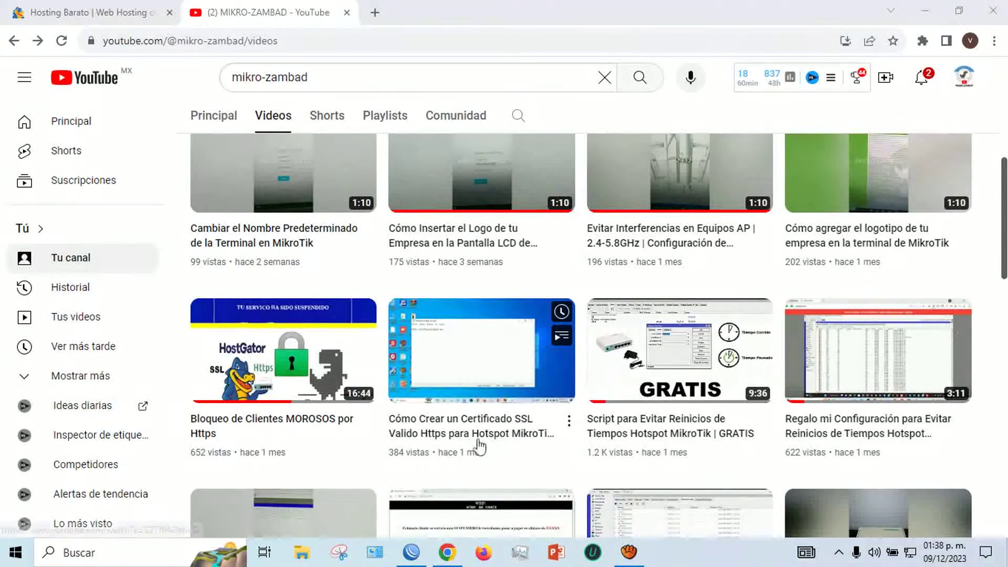
pyautogui.moveTo(261, 467)
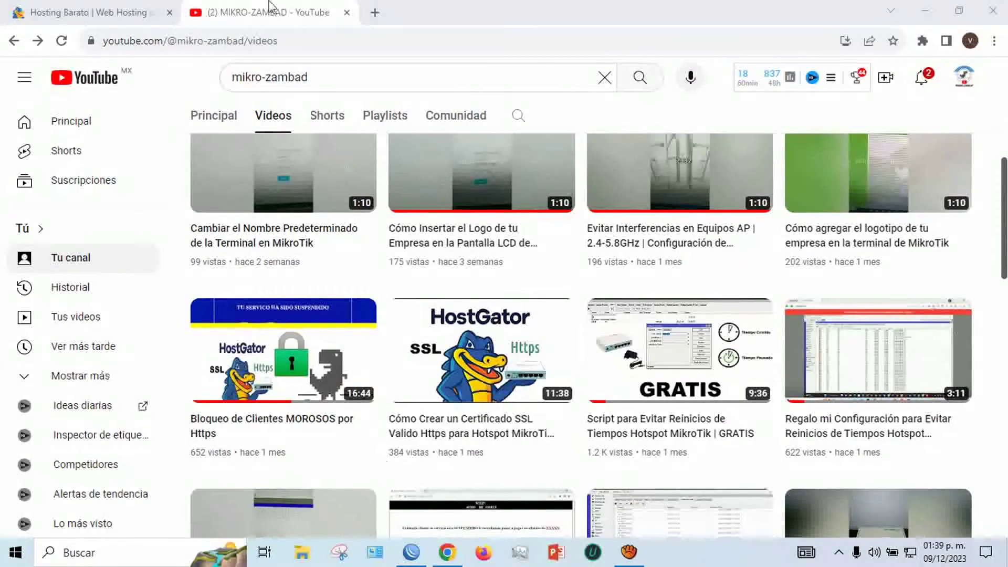
# Enter the HostGator customer portal and open cPanel for the Plan Personal hosting of wifielbarrio.com.
pyautogui.click(122, 8)
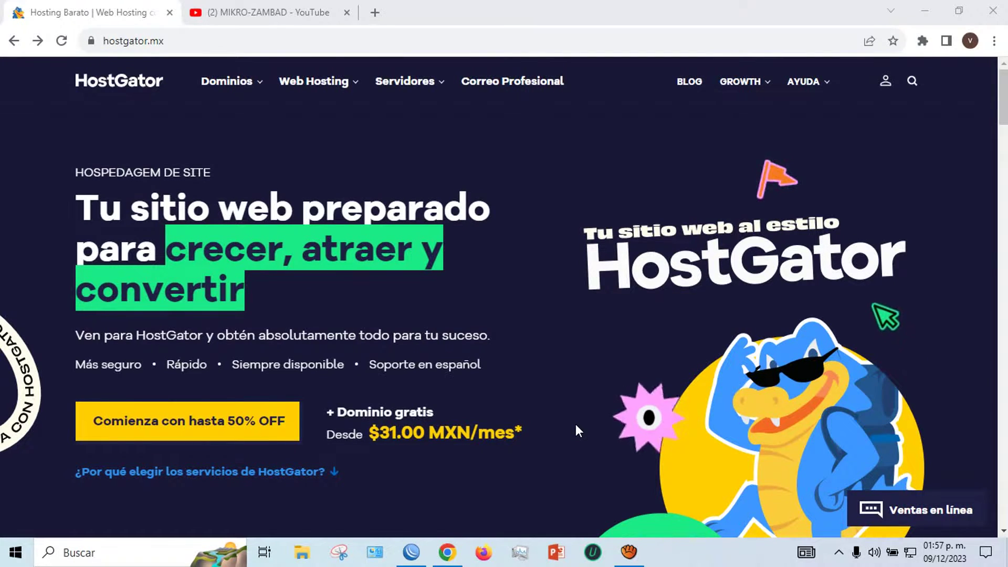
pyautogui.click(885, 83)
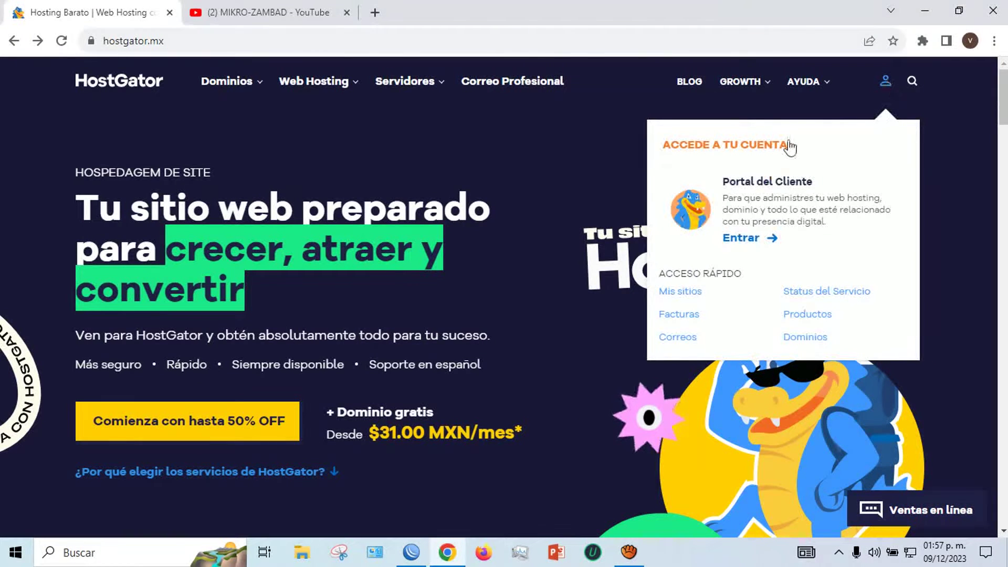
pyautogui.click(738, 239)
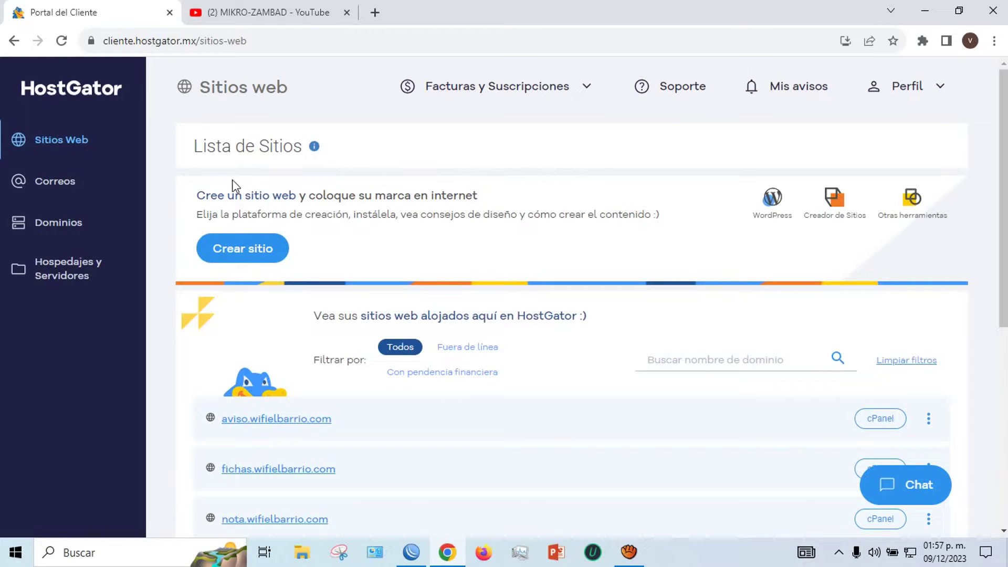
pyautogui.click(63, 278)
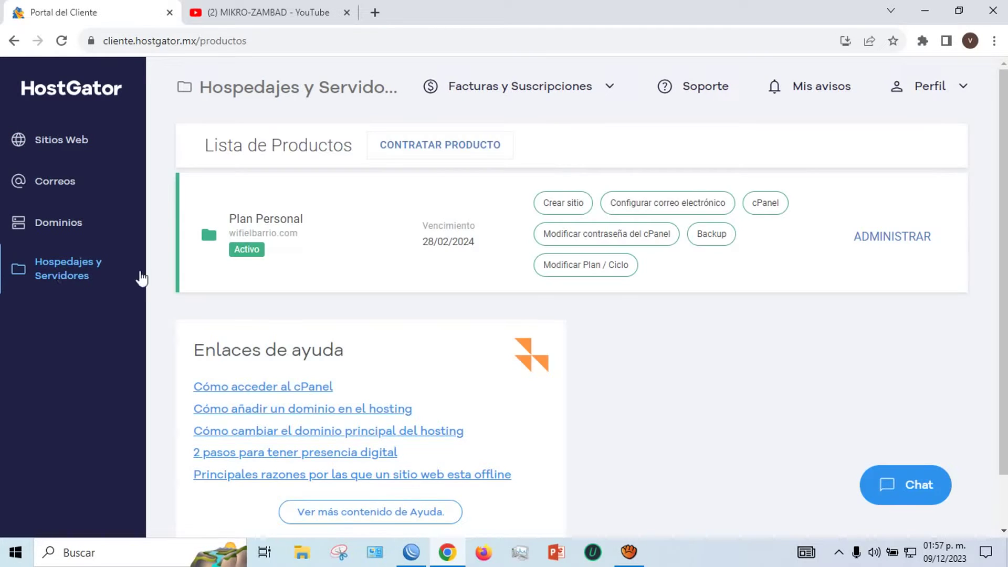
pyautogui.click(769, 209)
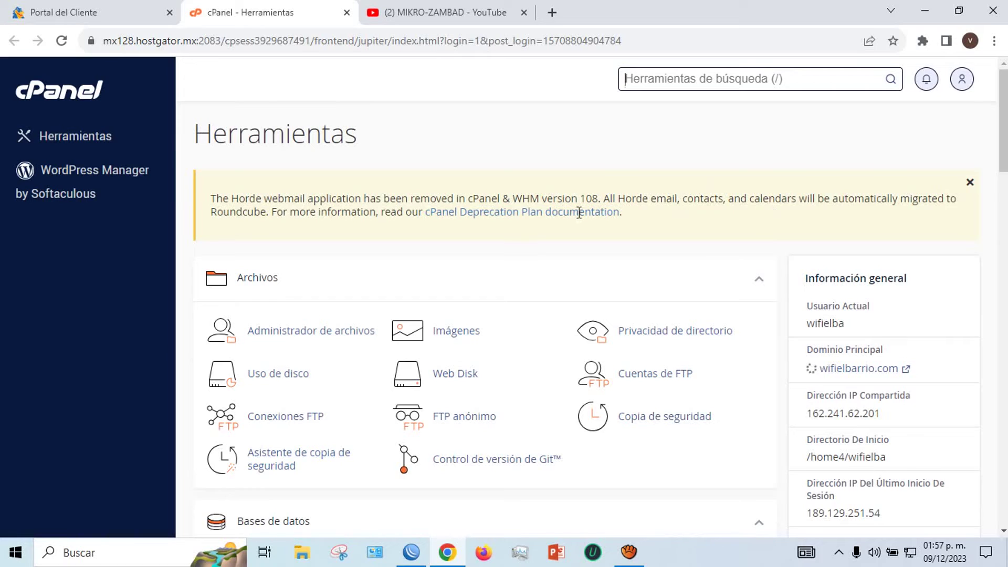
# Review the domains and subdomains listed in cPanel's Dominios section, then return to the tools overview.
pyautogui.scroll(-5, 362, 257)
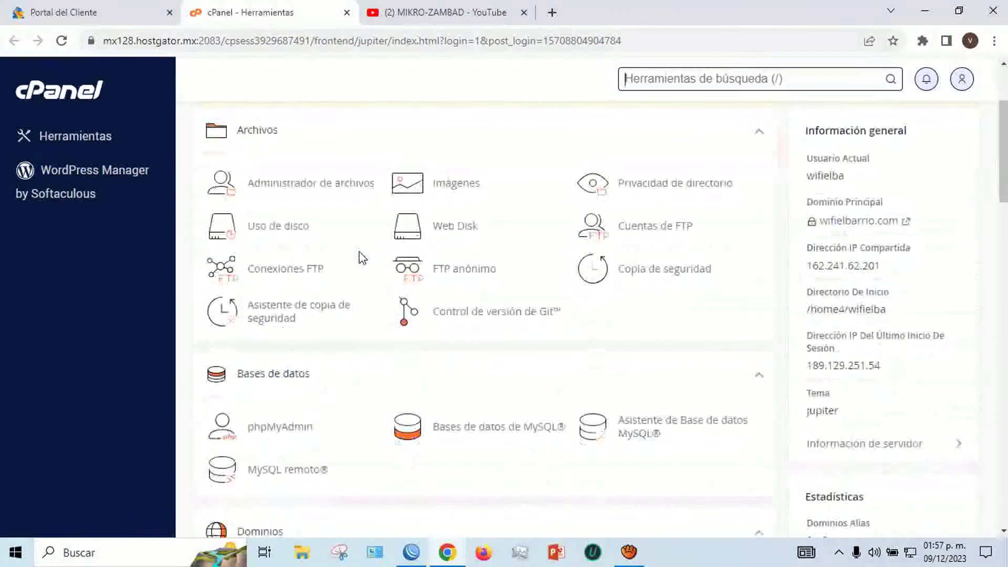
pyautogui.scroll(-1, 360, 259)
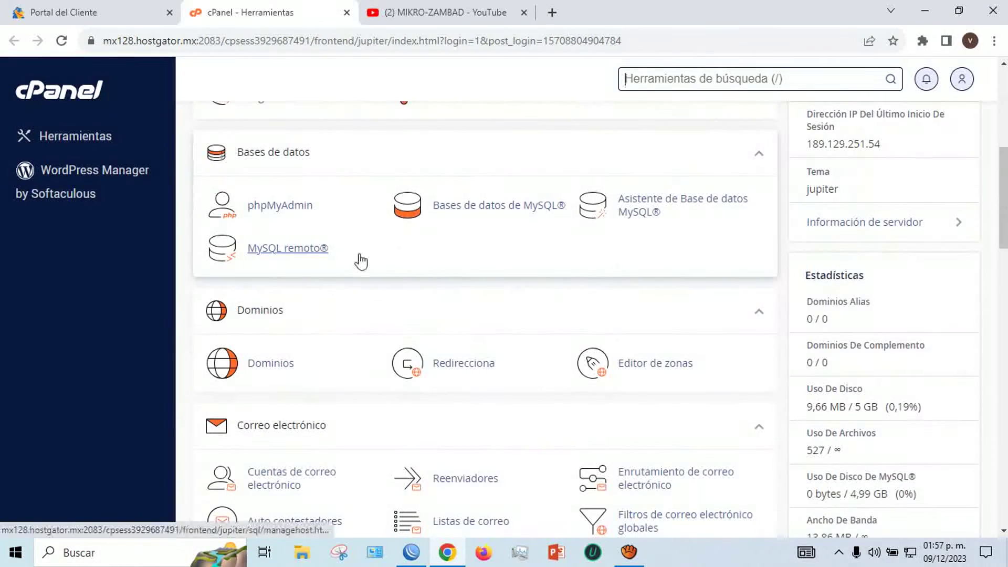
pyautogui.scroll(-1, 347, 266)
pyautogui.click(268, 290)
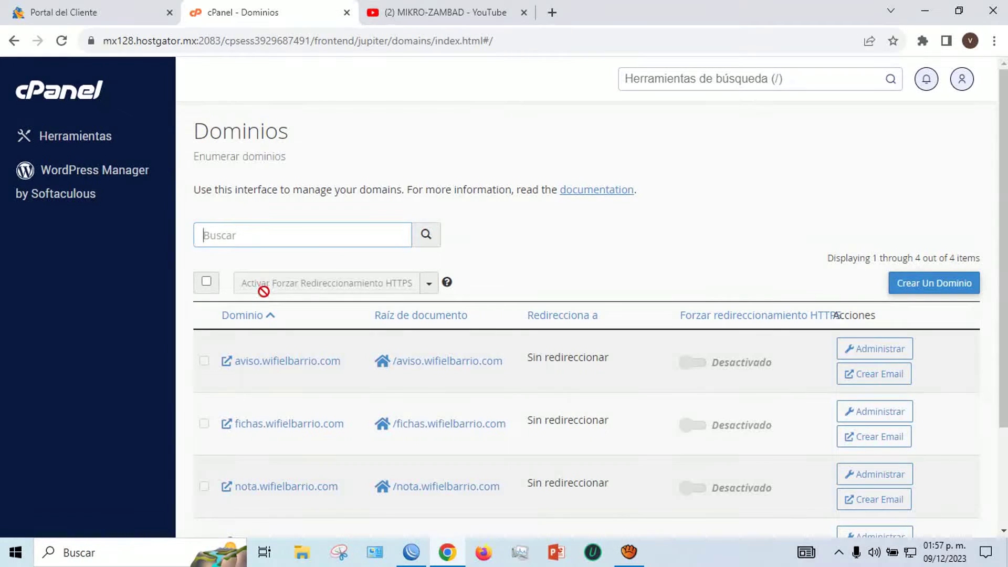
pyautogui.scroll(-2, 263, 300)
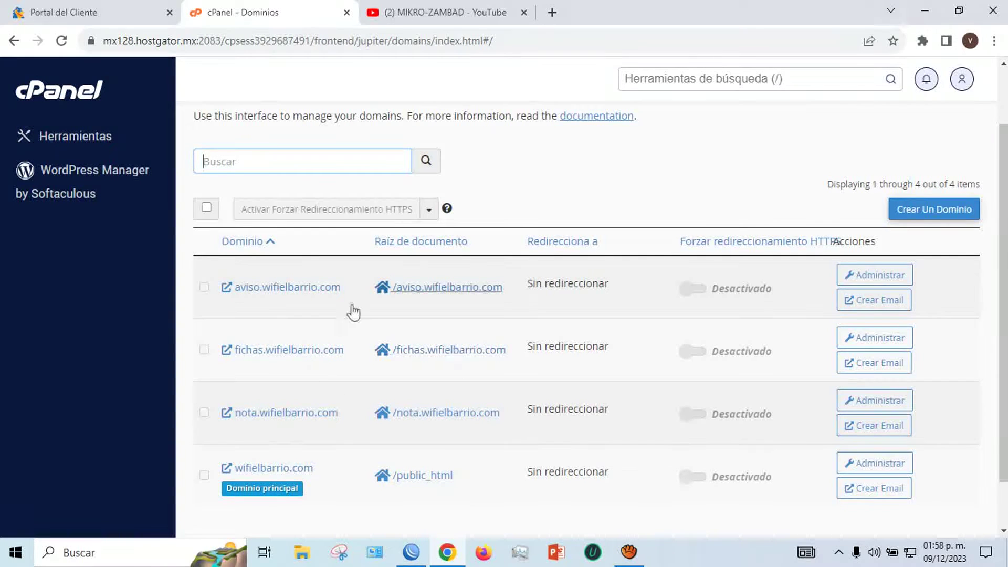
pyautogui.click(11, 41)
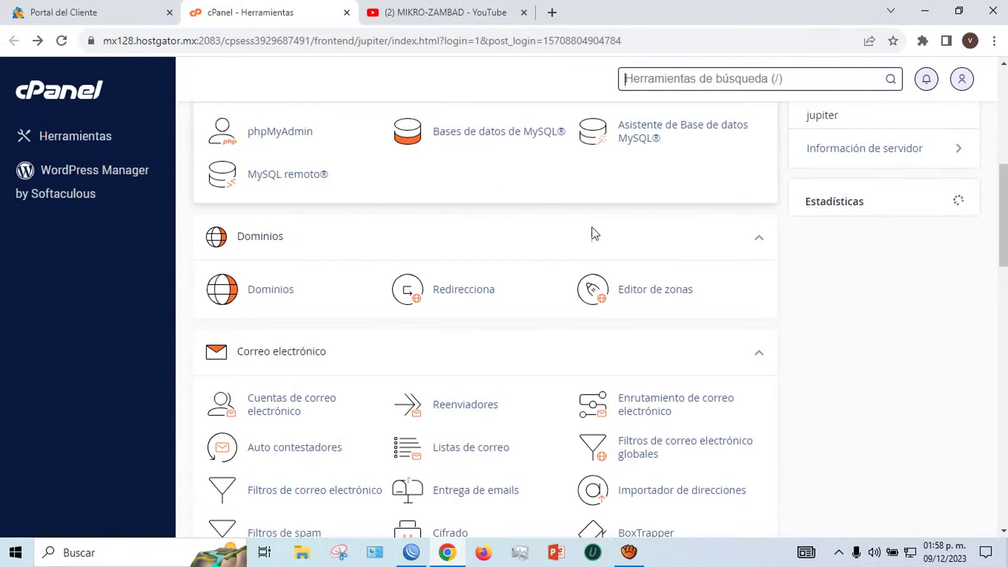
# Open the SSL site management page (Administrar sitios SSL) from cPanel's SSL/TLS security tool.
pyautogui.scroll(-4, 592, 234)
pyautogui.scroll(-7, 595, 239)
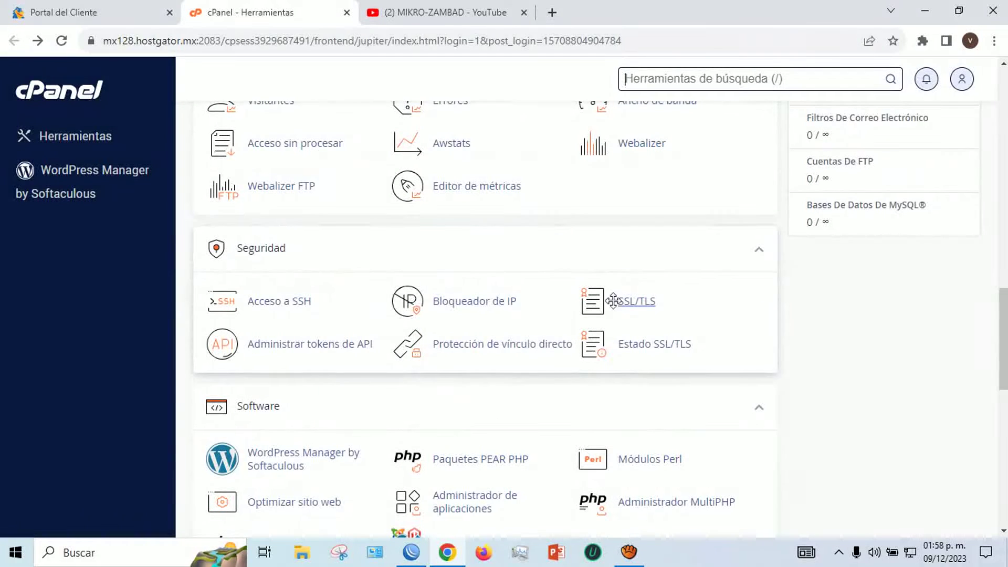
pyautogui.click(638, 309)
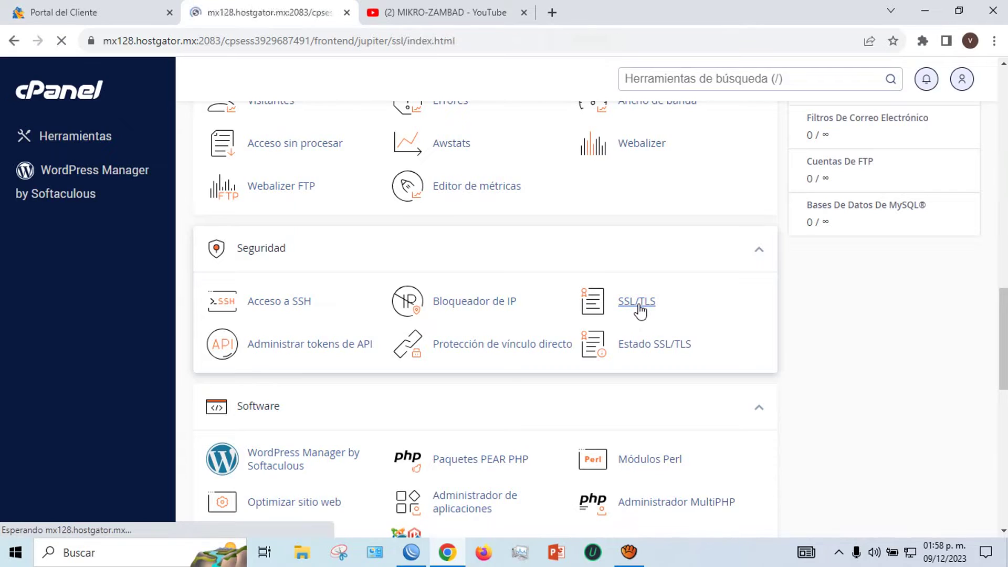
pyautogui.scroll(-3, 632, 309)
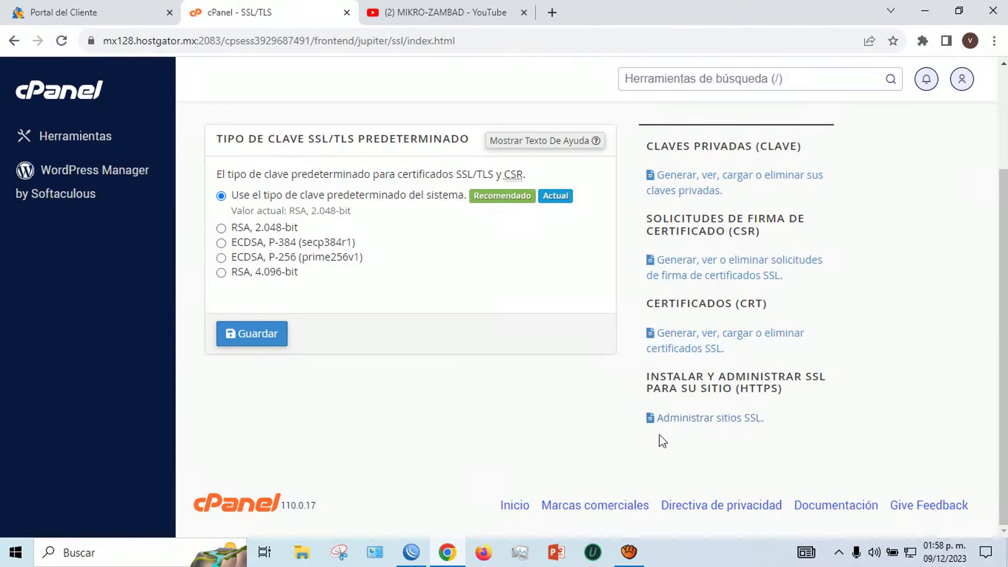
pyautogui.click(706, 423)
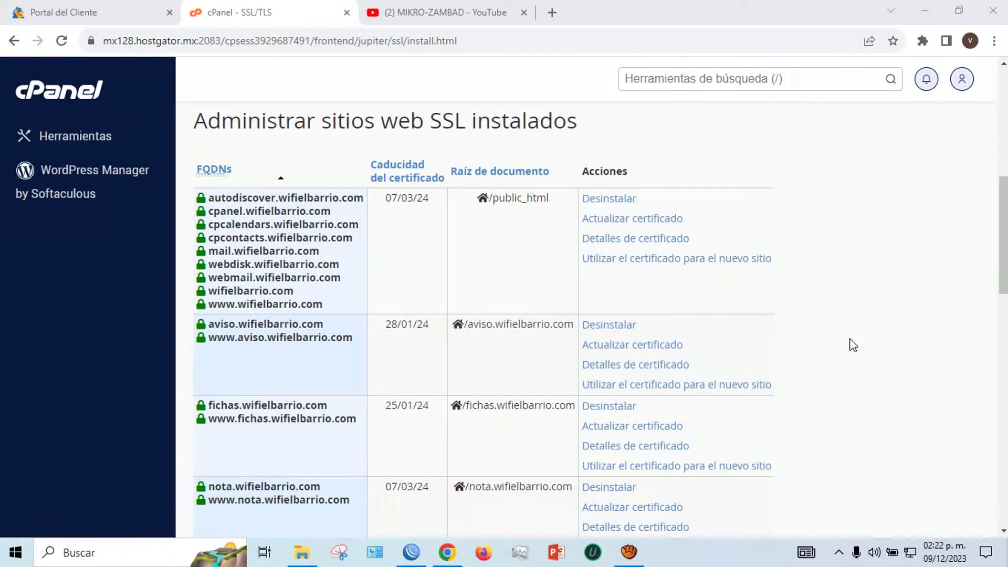
# Select aviso.wifielbarrio.com in the SSL website installation form and autofill its certificate data by domain.
pyautogui.scroll(-5, 852, 346)
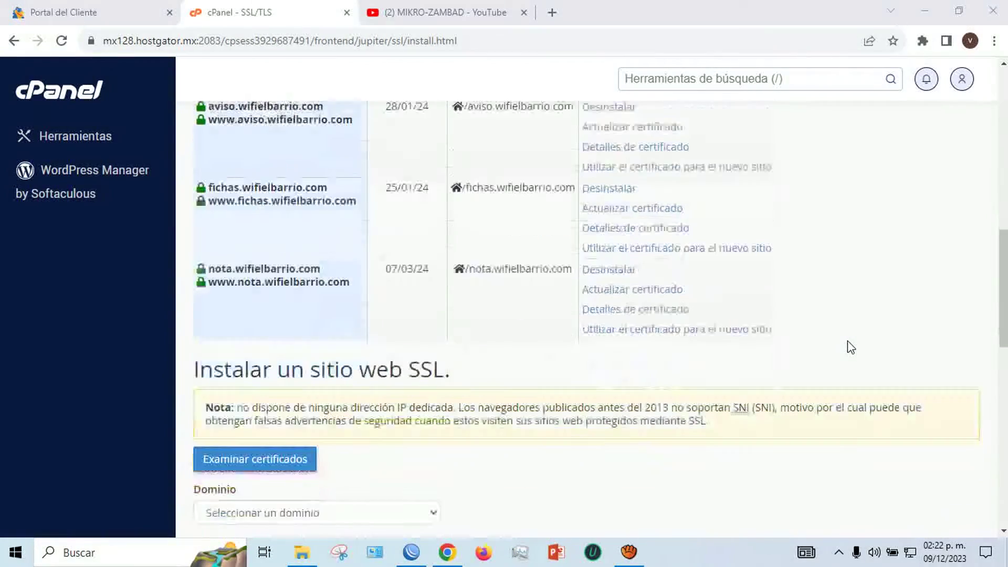
pyautogui.scroll(-3, 851, 346)
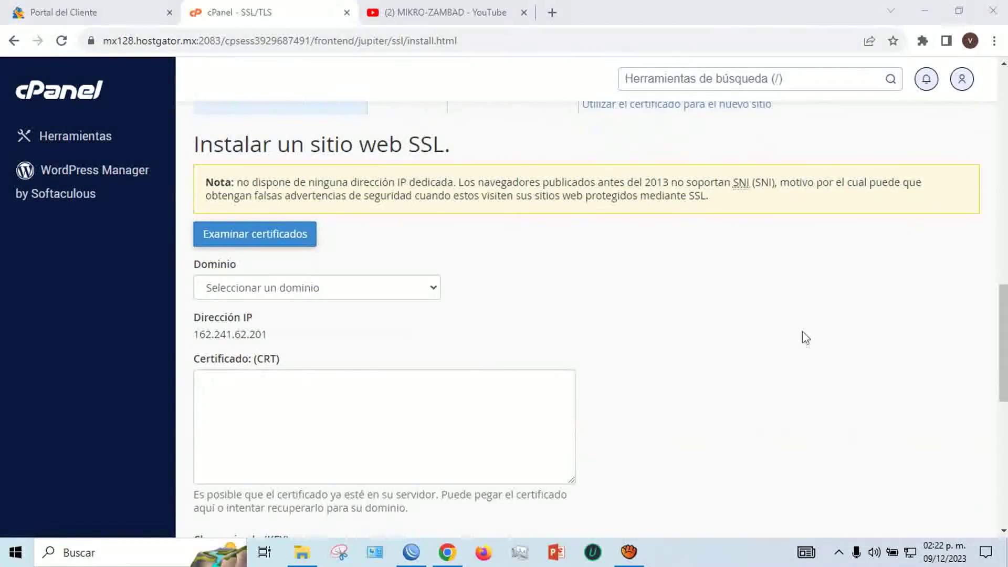
pyautogui.click(320, 289)
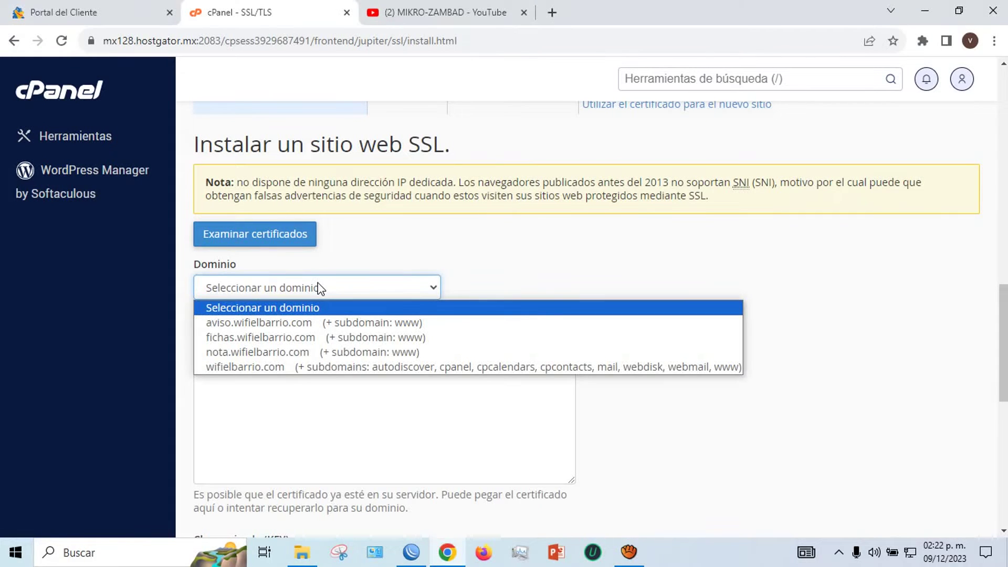
pyautogui.click(234, 322)
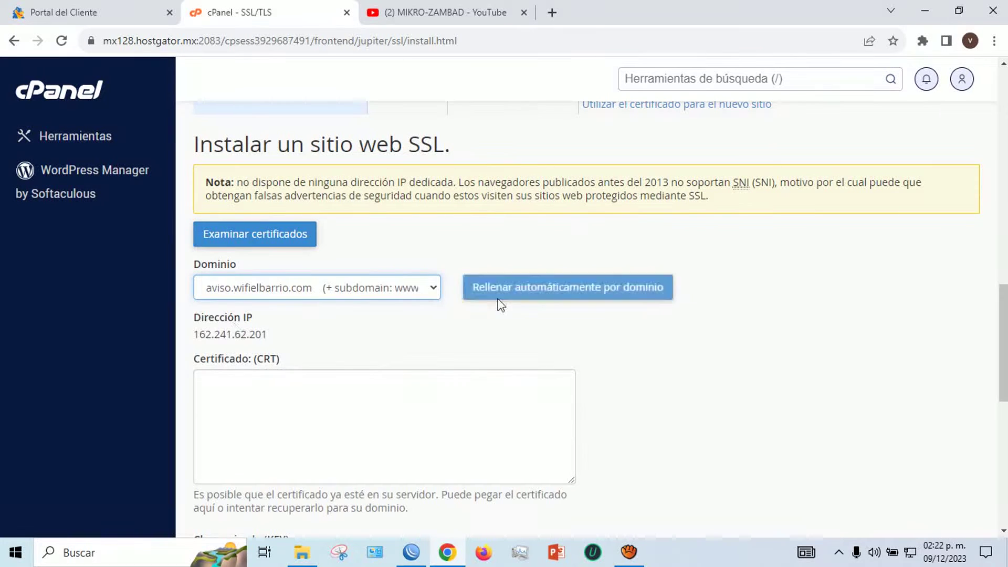
pyautogui.click(555, 289)
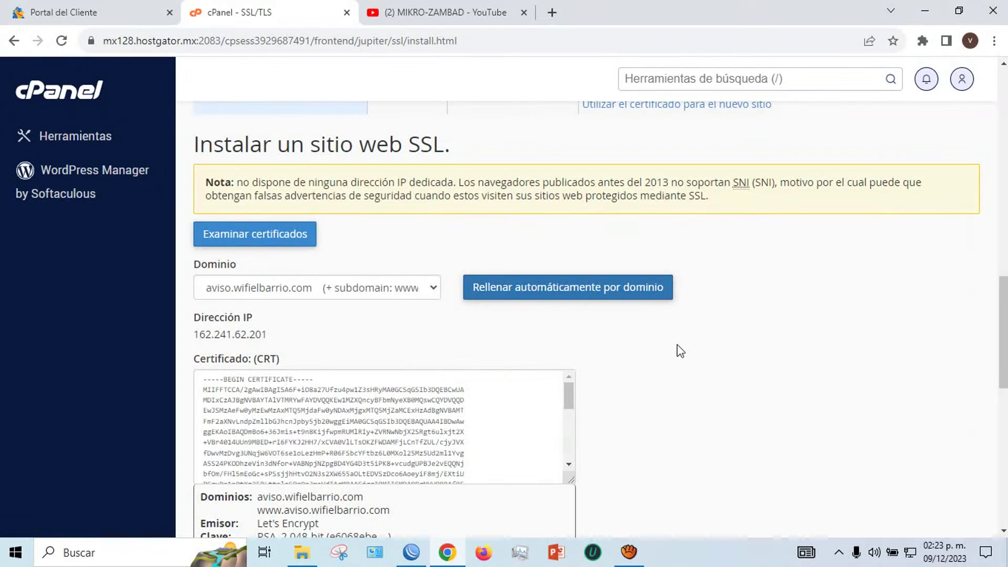
# Copy the complete certificate (CRT) text of aviso.wifielbarrio.com, including its BEGIN and END lines.
pyautogui.scroll(-2, 682, 352)
pyautogui.scroll(-5, 682, 352)
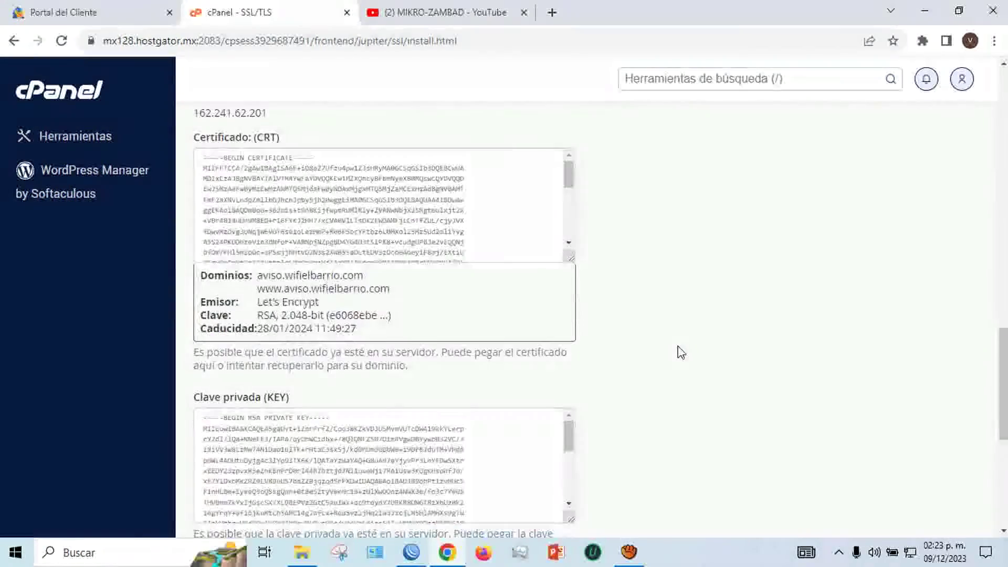
pyautogui.scroll(-4, 681, 352)
pyautogui.scroll(5, 678, 351)
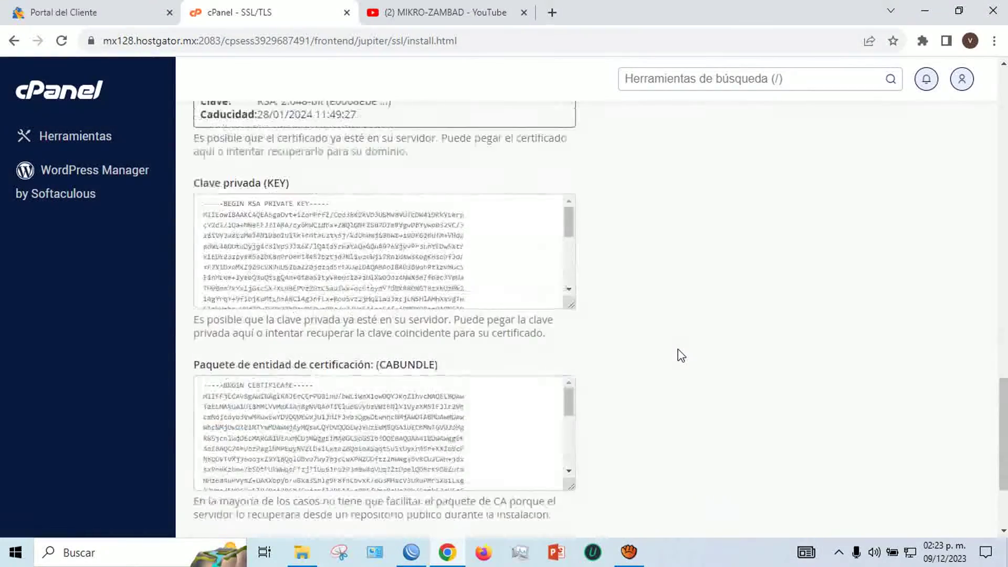
pyautogui.scroll(5, 682, 356)
pyautogui.scroll(-4, 682, 357)
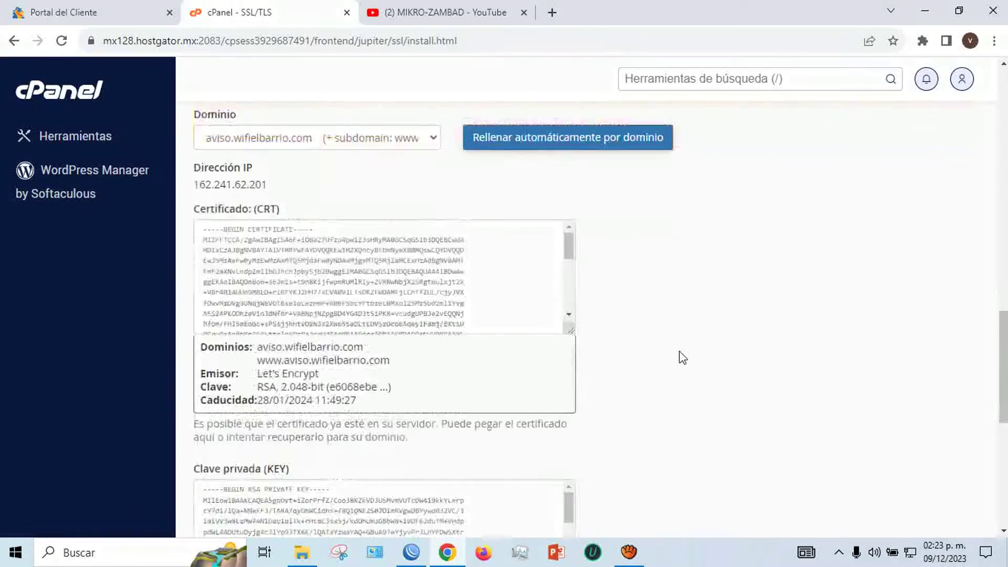
pyautogui.scroll(3, 681, 356)
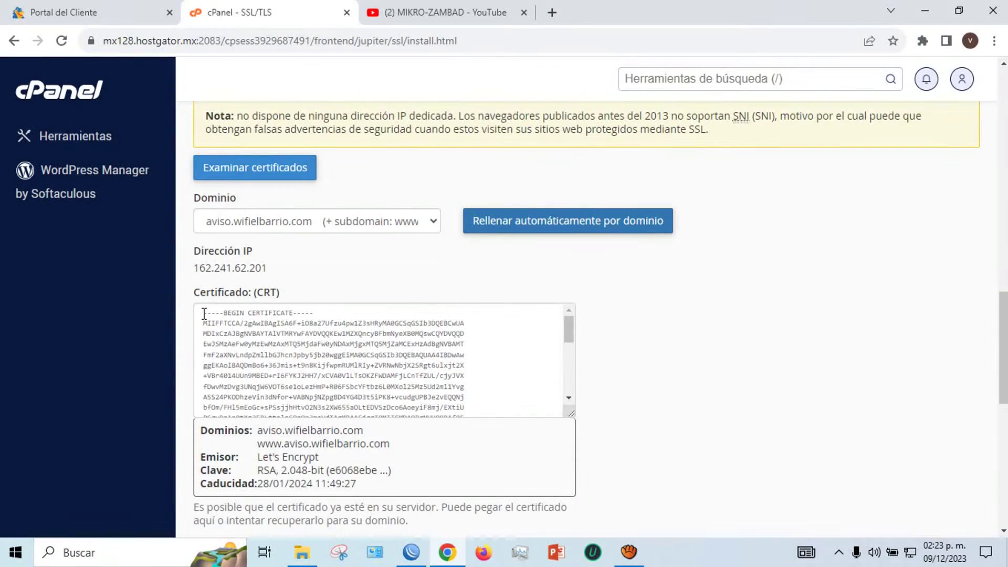
pyautogui.moveTo(204, 314); pyautogui.dragTo(483, 334)
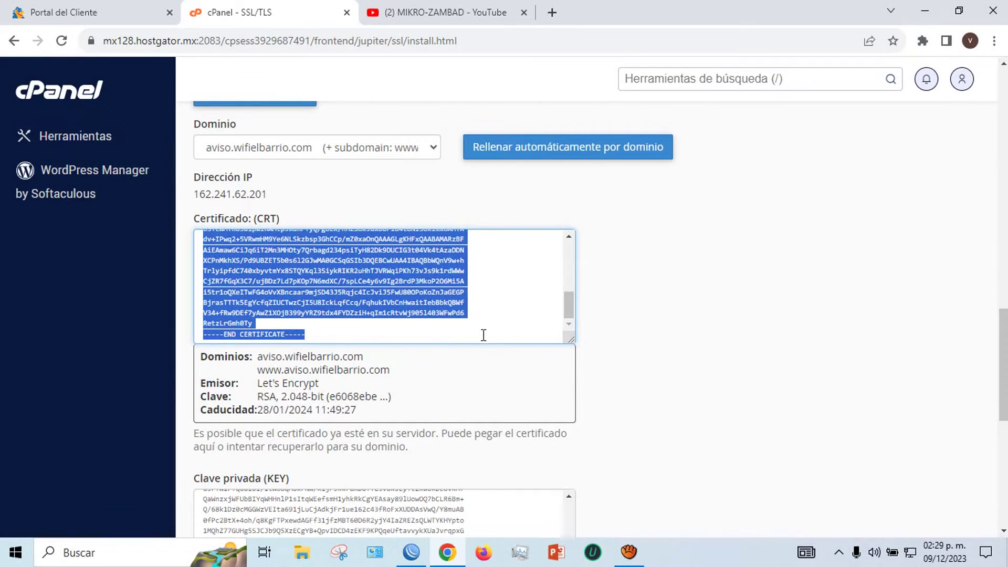
pyautogui.rightClick(418, 273)
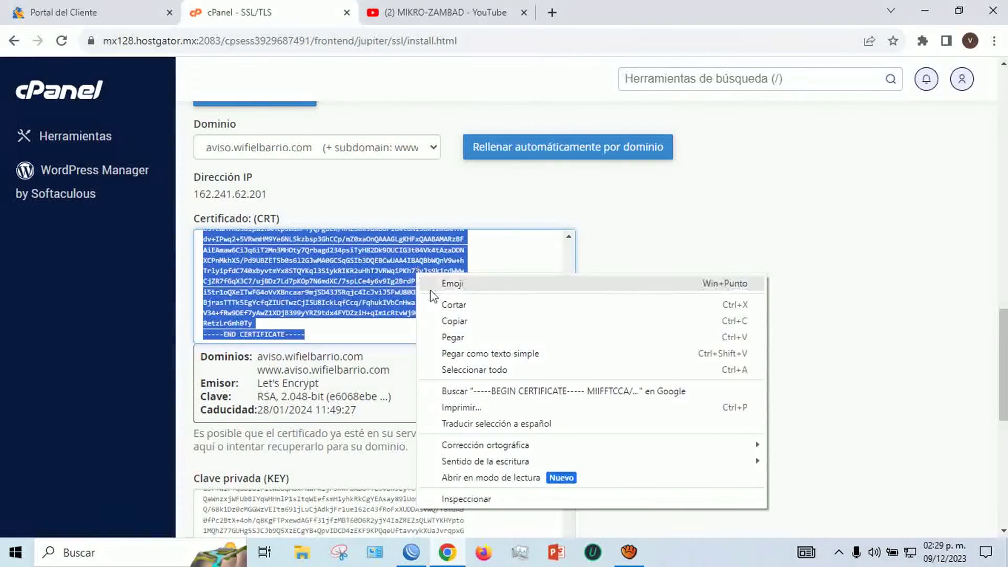
pyautogui.click(448, 321)
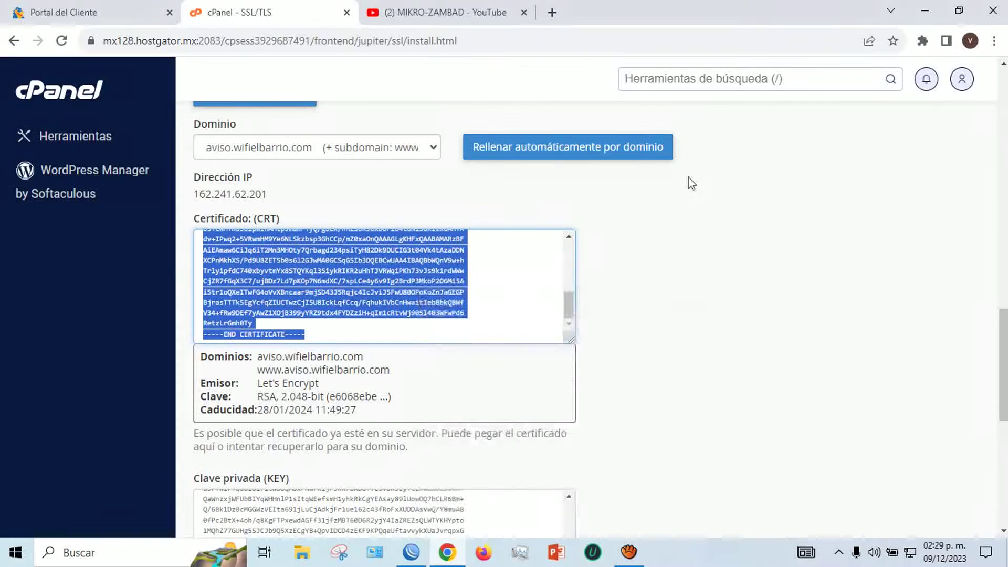
# Open the desktop file certificate.crt in Notepad, replace its entire content with the copied certificate, and save it.
pyautogui.click(927, 15)
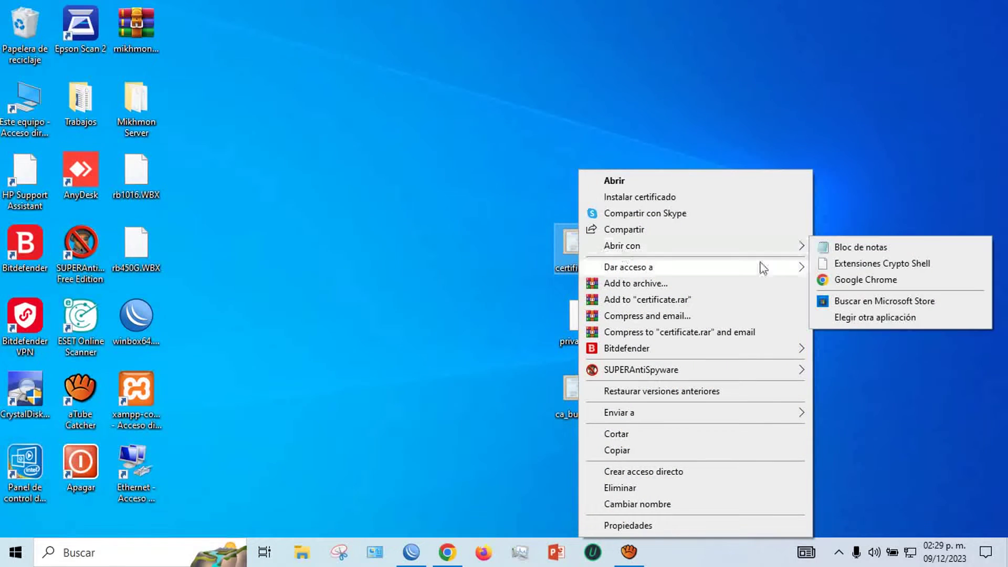
pyautogui.click(830, 248)
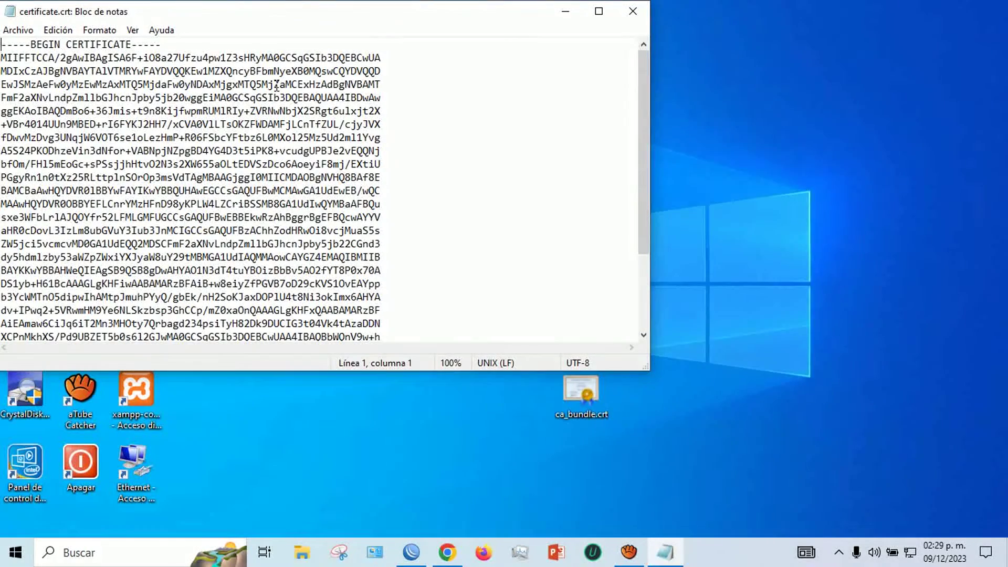
pyautogui.hotkey('ctrl', 'a')
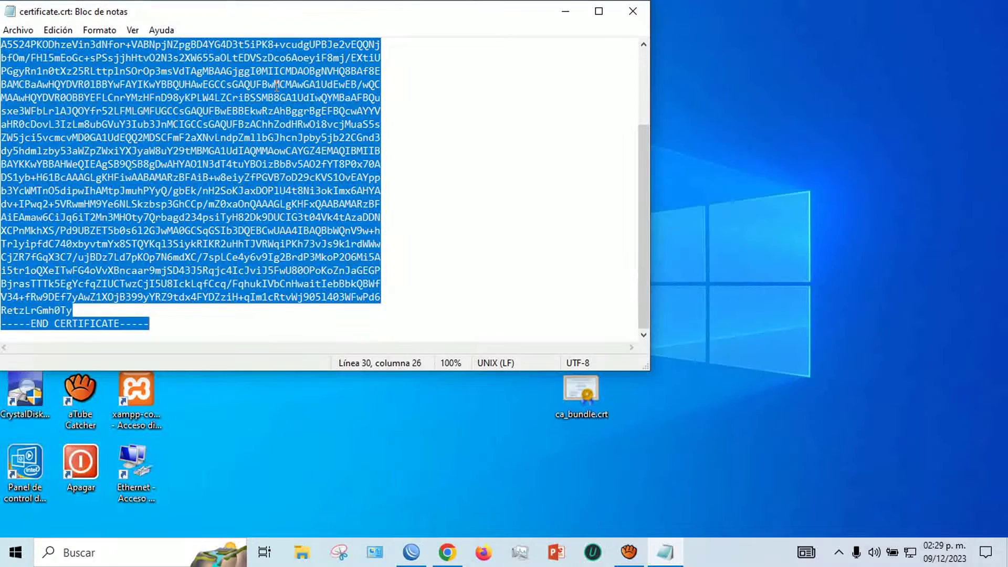
pyautogui.press('Delete')
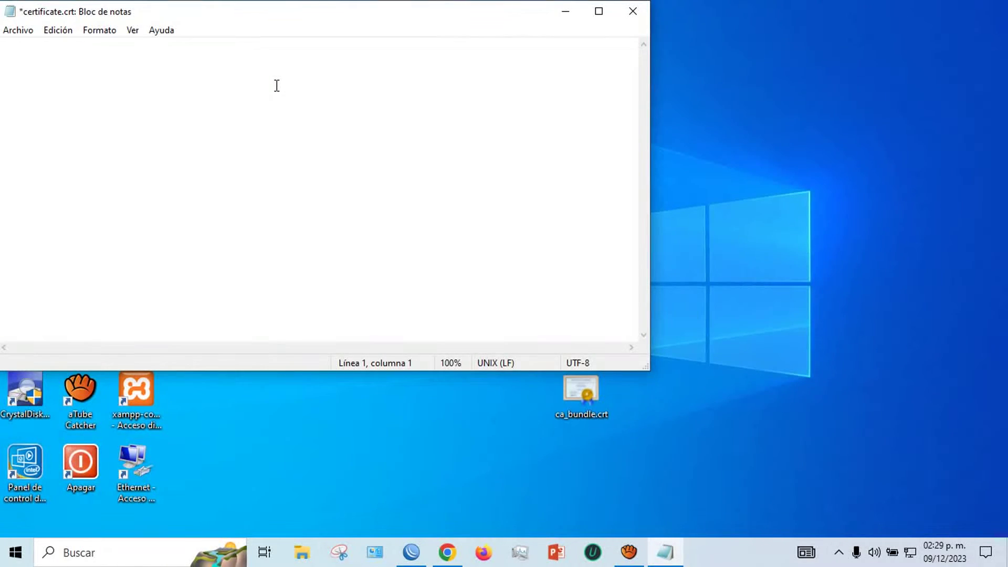
pyautogui.hotkey('ctrl', 'v')
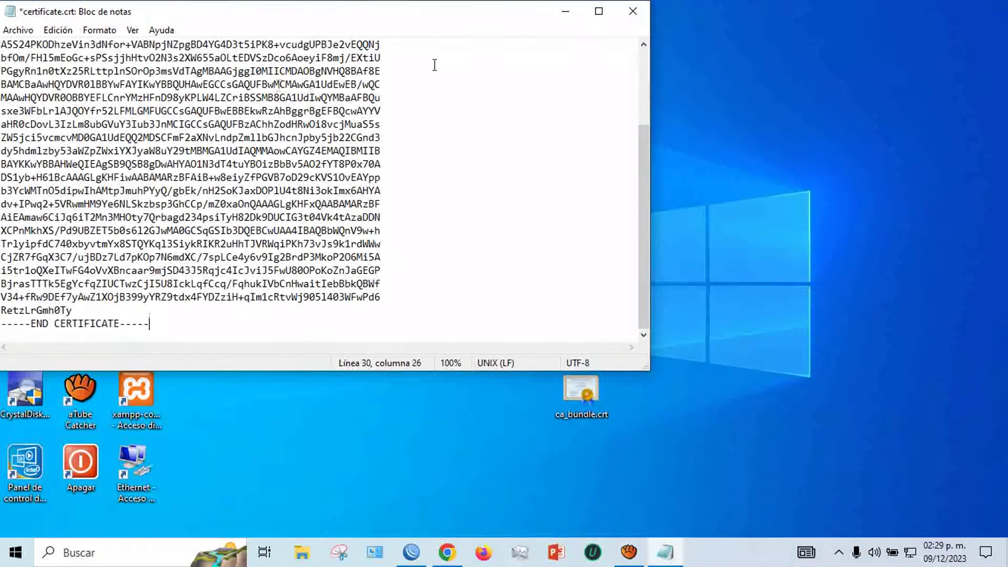
pyautogui.click(634, 11)
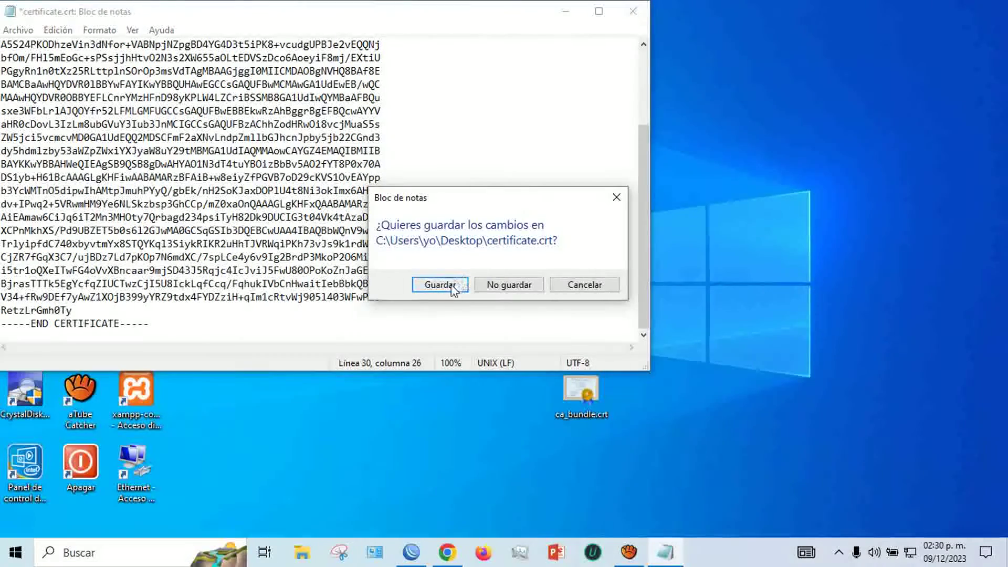
pyautogui.click(440, 285)
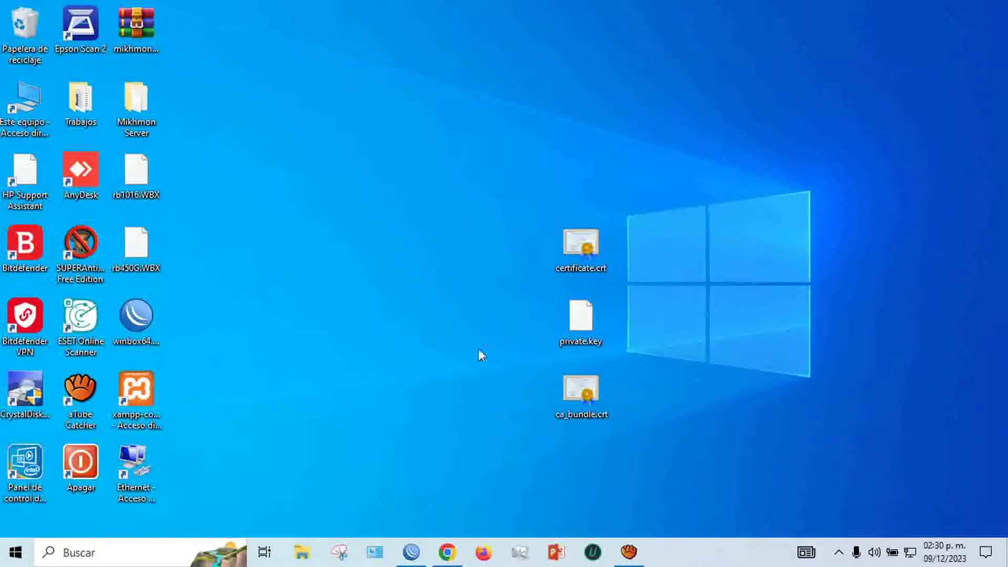
# Return to cPanel in Chrome and copy the complete private key (KEY) text, including its BEGIN and END lines.
pyautogui.click(447, 552)
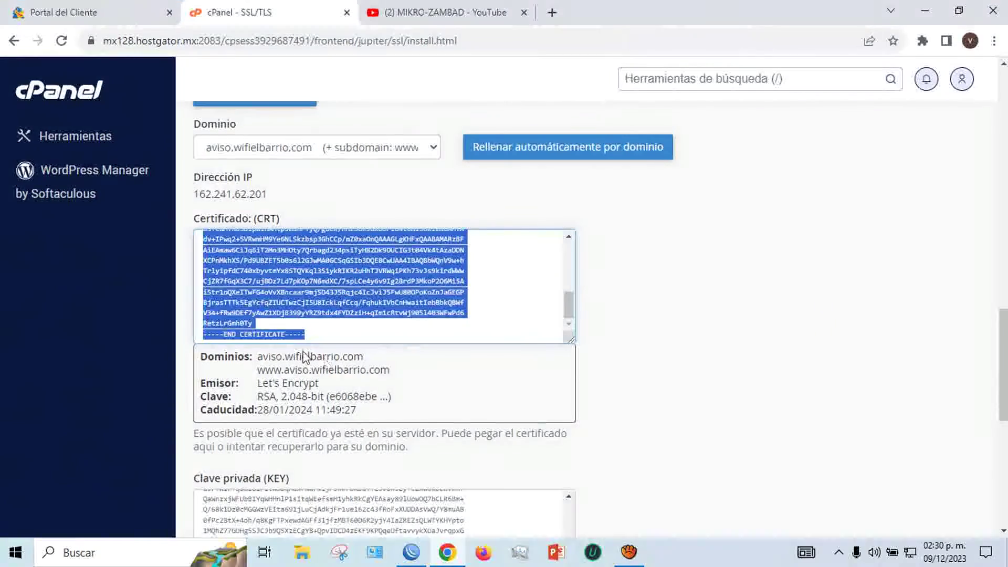
pyautogui.scroll(-4, 304, 353)
pyautogui.scroll(4, 231, 299)
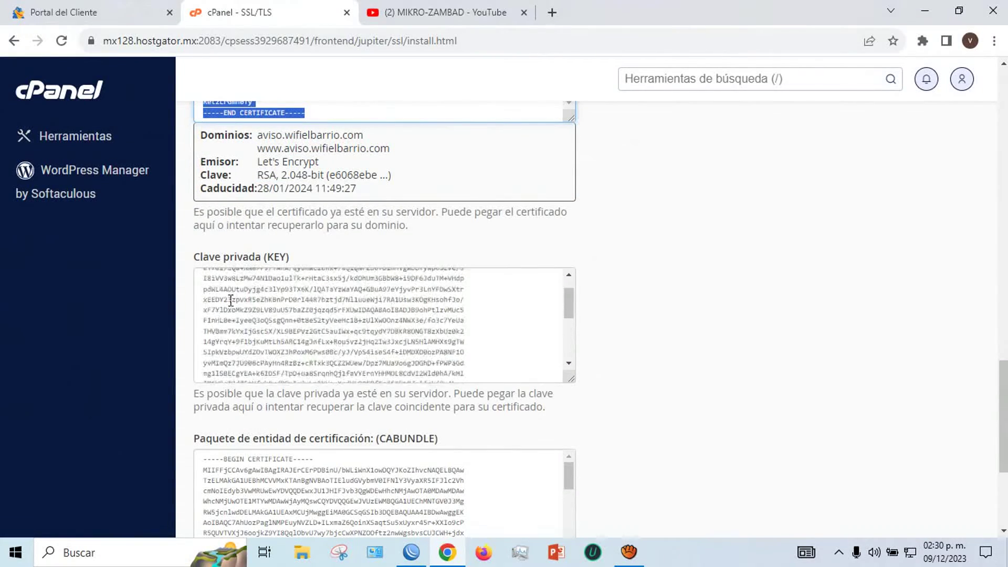
pyautogui.moveTo(204, 278); pyautogui.dragTo(482, 371)
pyautogui.rightClick(390, 309)
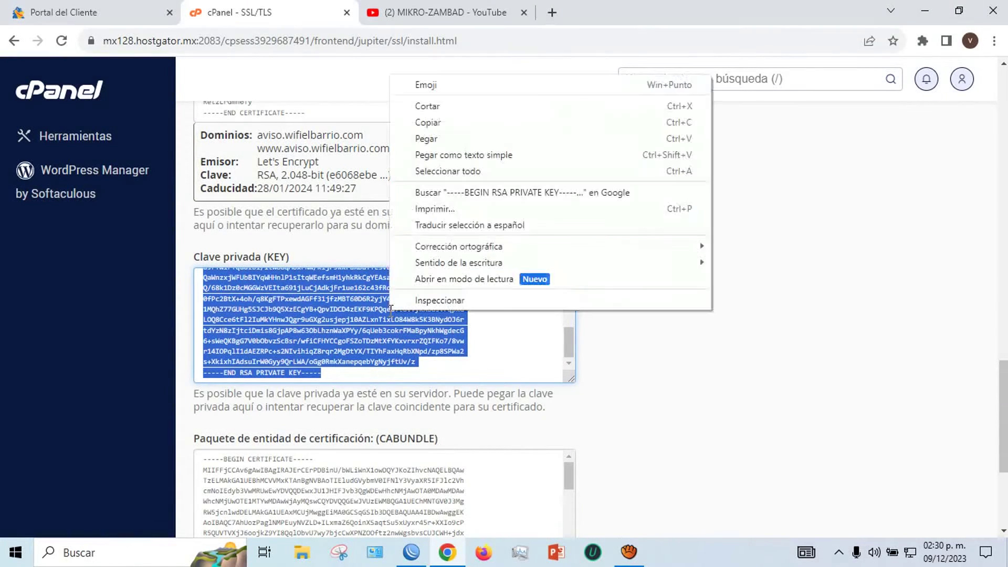
pyautogui.click(440, 124)
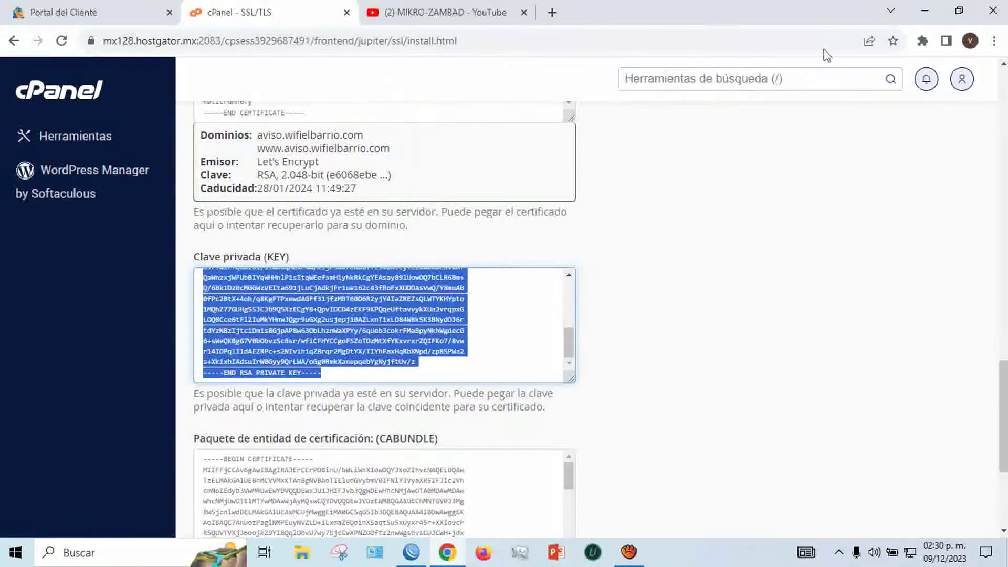
# Open the desktop file private.key in Notepad, replace its entire content with the copied private key, and save it.
pyautogui.click(924, 11)
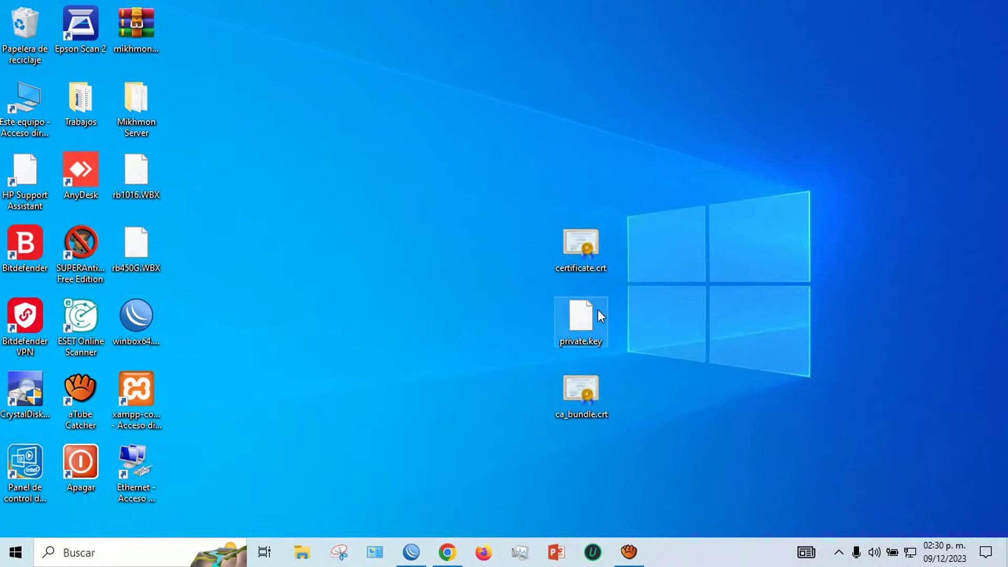
pyautogui.rightClick(597, 306)
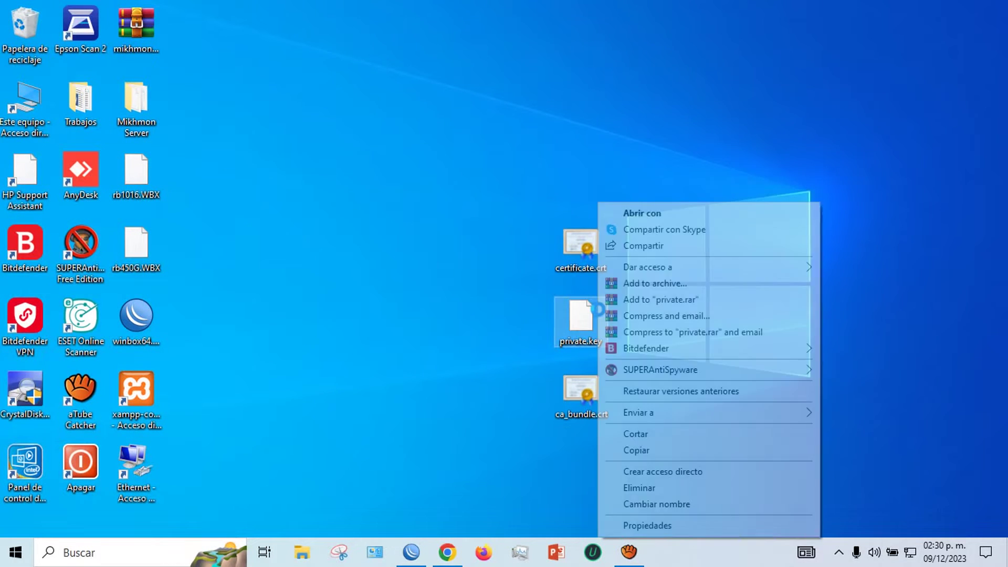
pyautogui.click(650, 214)
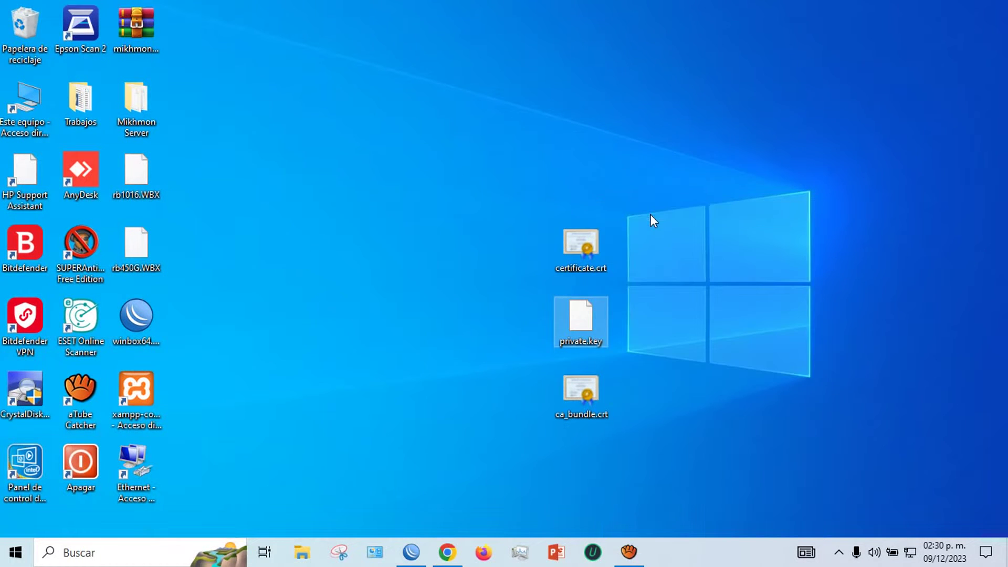
pyautogui.click(461, 316)
pyautogui.click(450, 215)
pyautogui.click(524, 351)
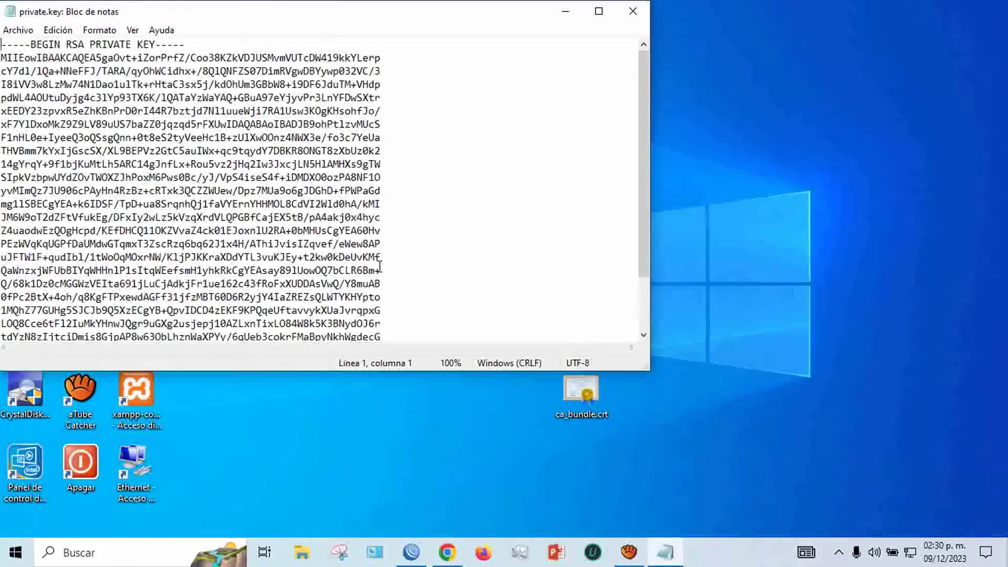
pyautogui.hotkey('ctrl', 'a')
pyautogui.hotkey('ctrl', 'x')
pyautogui.hotkey('ctrl', 'v')
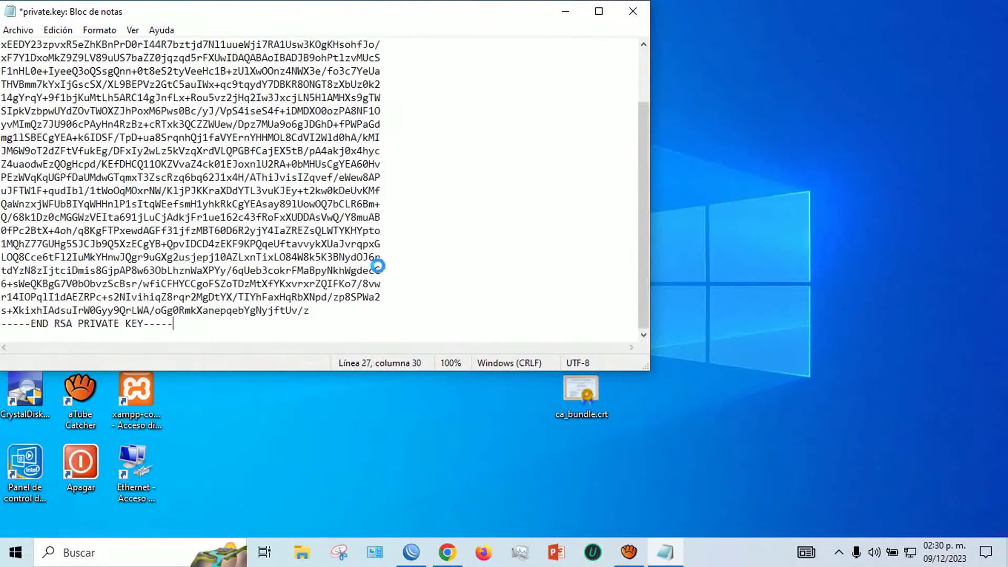
pyautogui.click(633, 12)
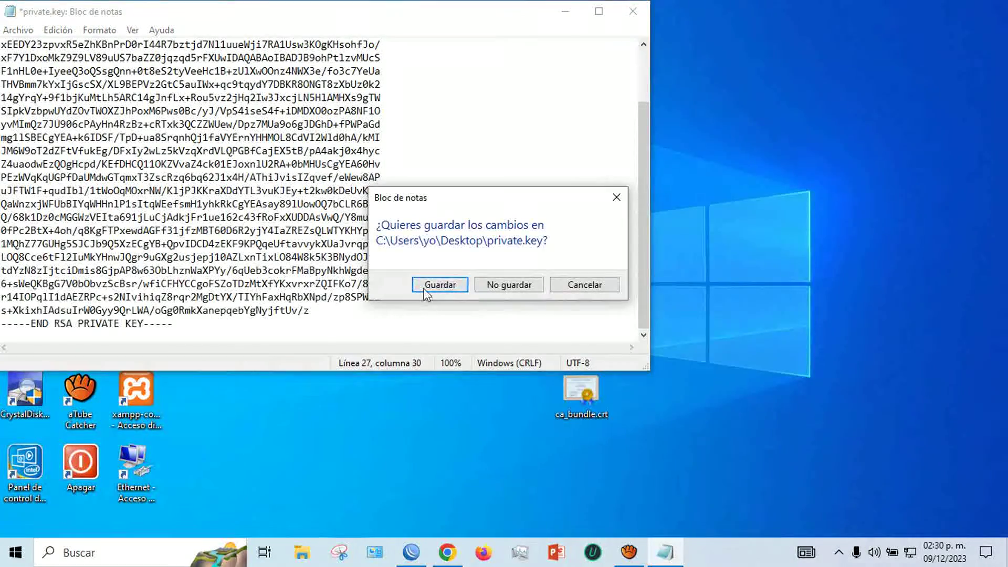
pyautogui.click(425, 288)
# Return to cPanel in Chrome and copy the complete certificate authority bundle (CABUNDLE) text, including its BEGIN and END lines.
pyautogui.click(446, 553)
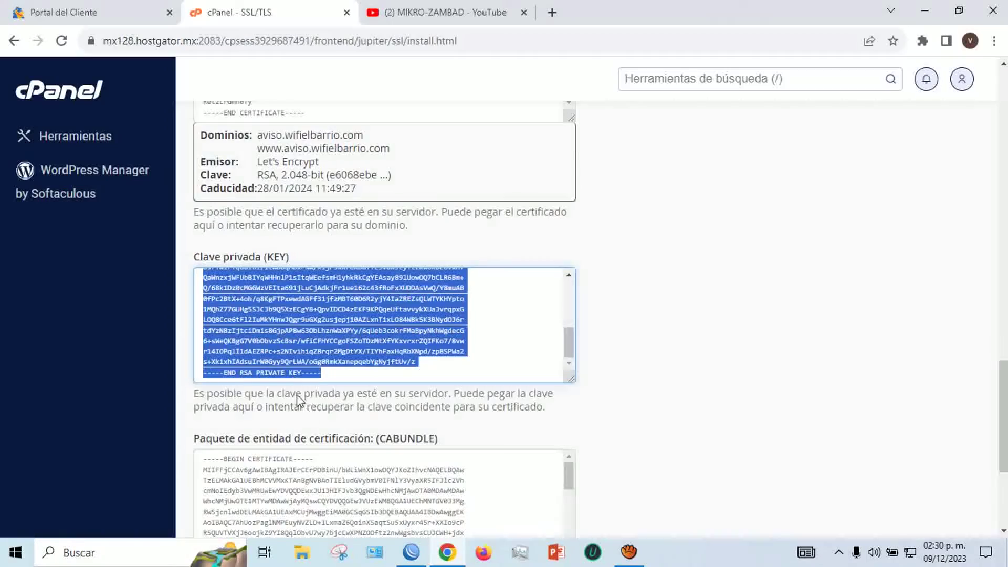
pyautogui.scroll(-3, 308, 415)
pyautogui.moveTo(205, 315); pyautogui.dragTo(477, 407)
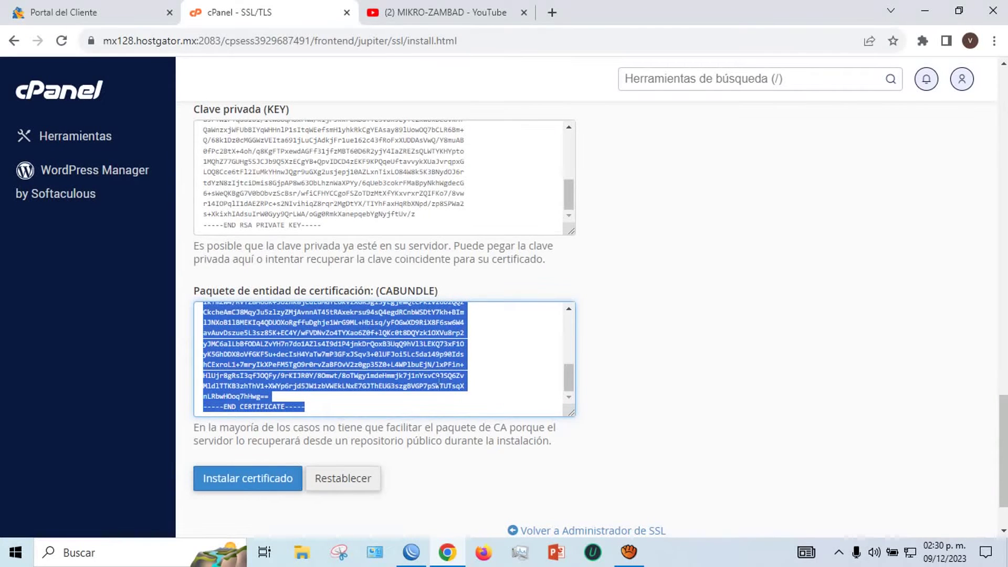
pyautogui.rightClick(384, 325)
pyautogui.click(421, 139)
# Open the desktop file ca_bundle.crt in Notepad, replace its entire content with the copied CA bundle, and save it.
pyautogui.click(925, 12)
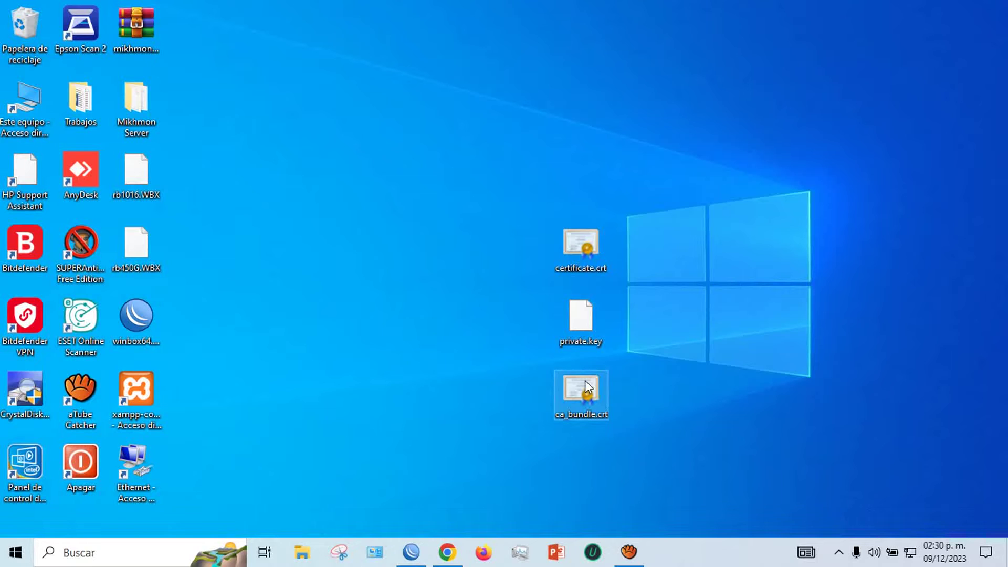
pyautogui.rightClick(585, 380)
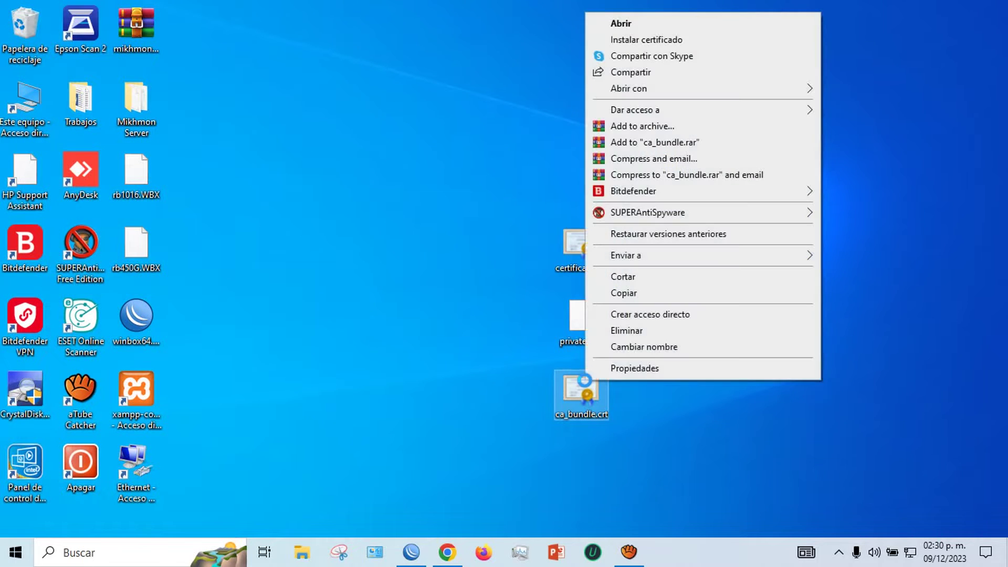
pyautogui.moveTo(646, 100)
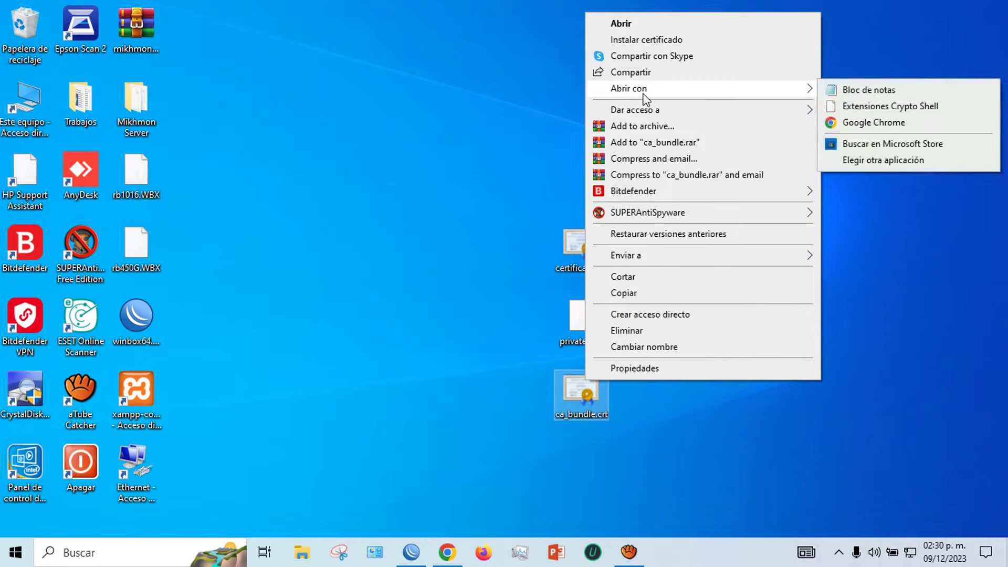
pyautogui.click(828, 89)
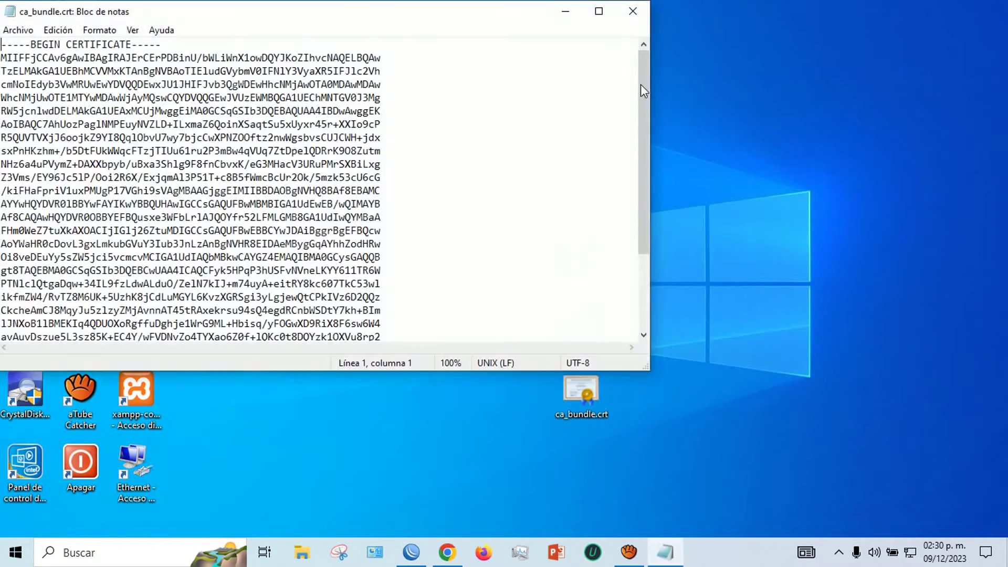
pyautogui.hotkey('ctrl', 'a')
pyautogui.press('Delete')
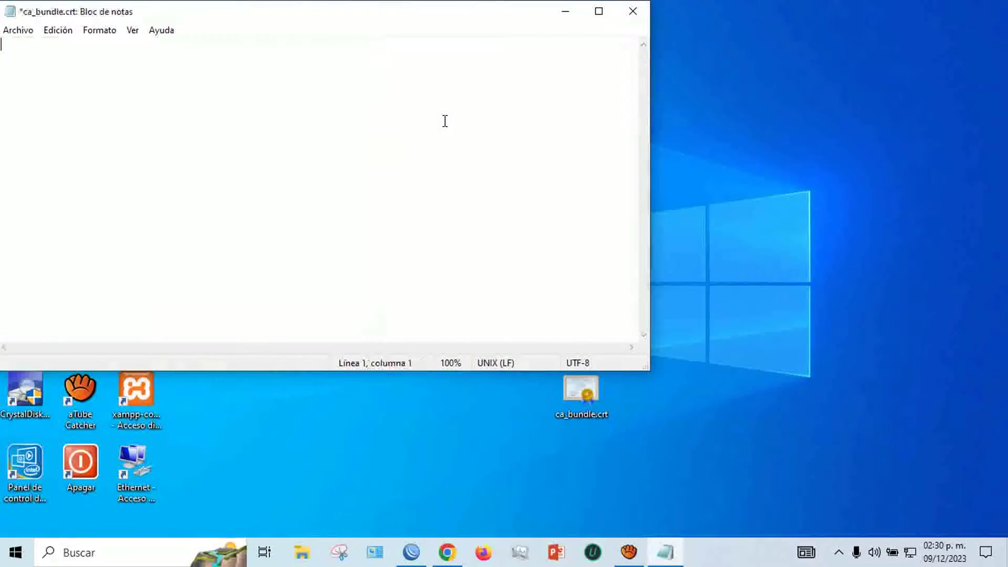
pyautogui.hotkey('ctrl', 'v')
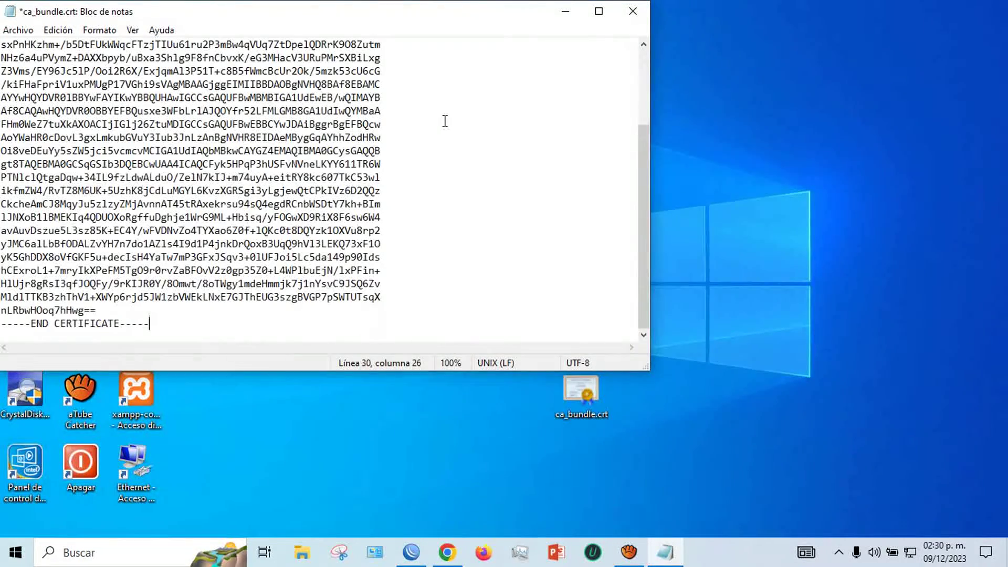
pyautogui.click(633, 11)
pyautogui.click(439, 285)
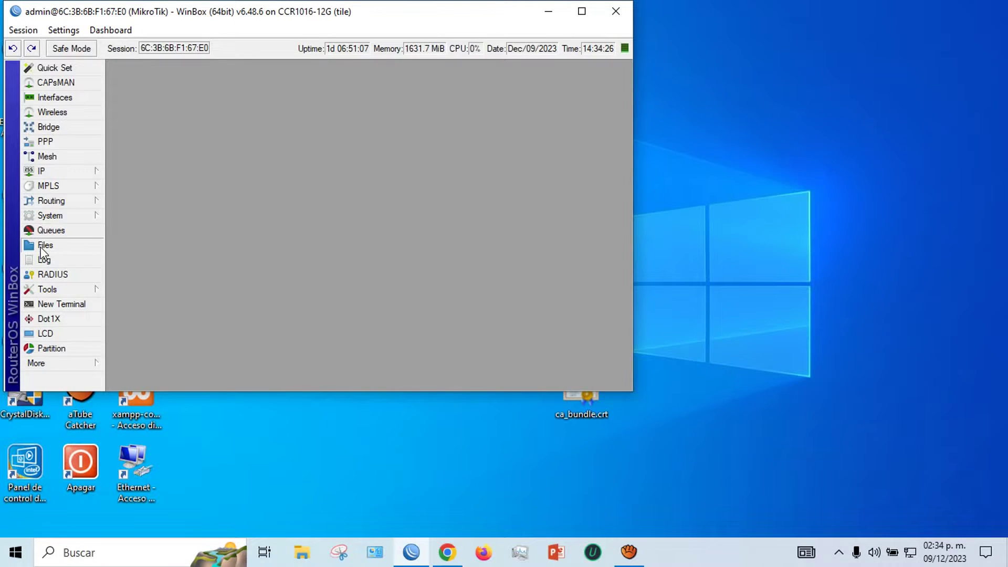
# Upload certificate.crt, private.key and ca_bundle.crt from the desktop to the router's root file list in WinBox.
pyautogui.click(42, 246)
pyautogui.moveTo(500, 17); pyautogui.dragTo(400, 21)
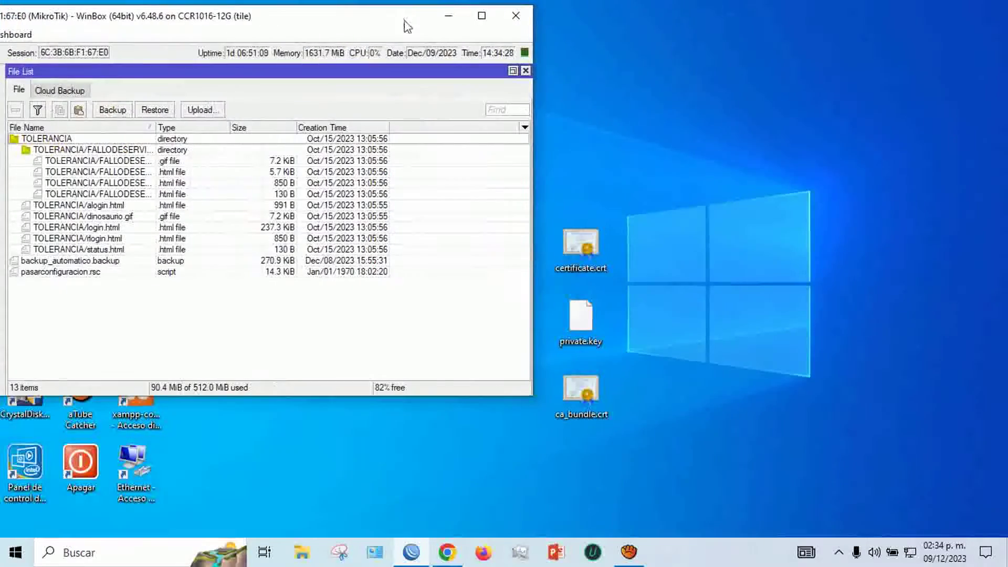
pyautogui.moveTo(537, 172); pyautogui.dragTo(581, 493)
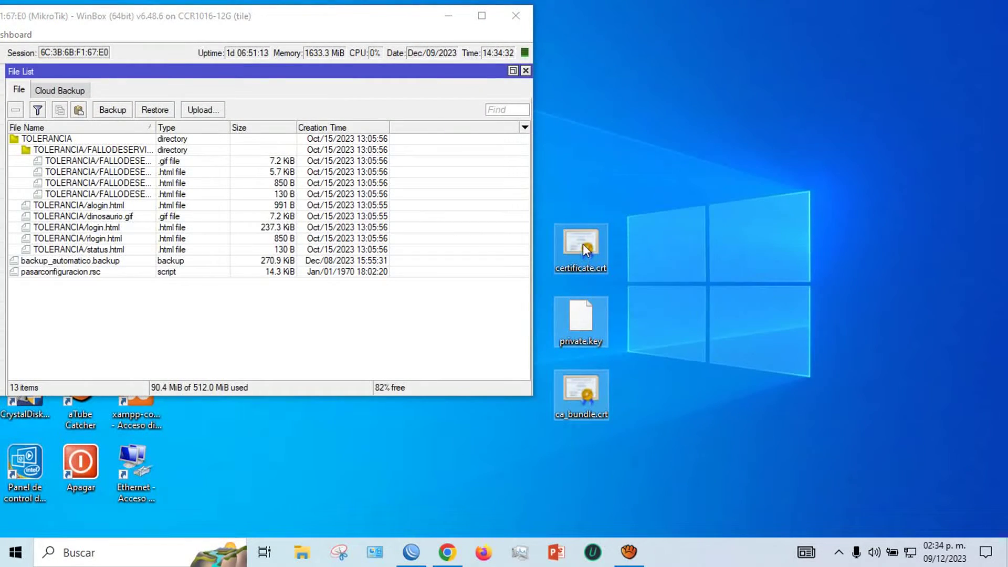
pyautogui.moveTo(584, 248); pyautogui.dragTo(117, 315)
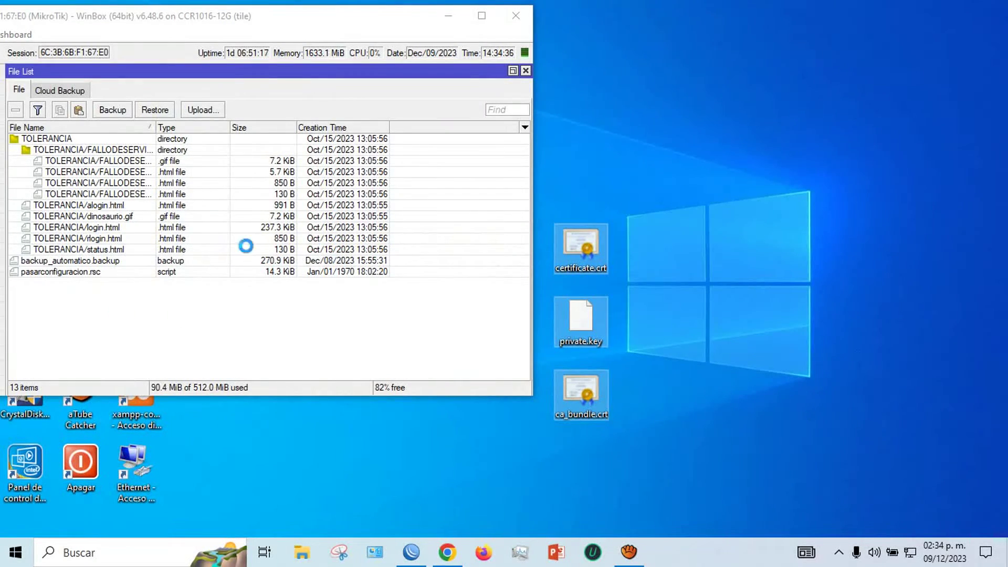
pyautogui.moveTo(214, 16); pyautogui.dragTo(406, 17)
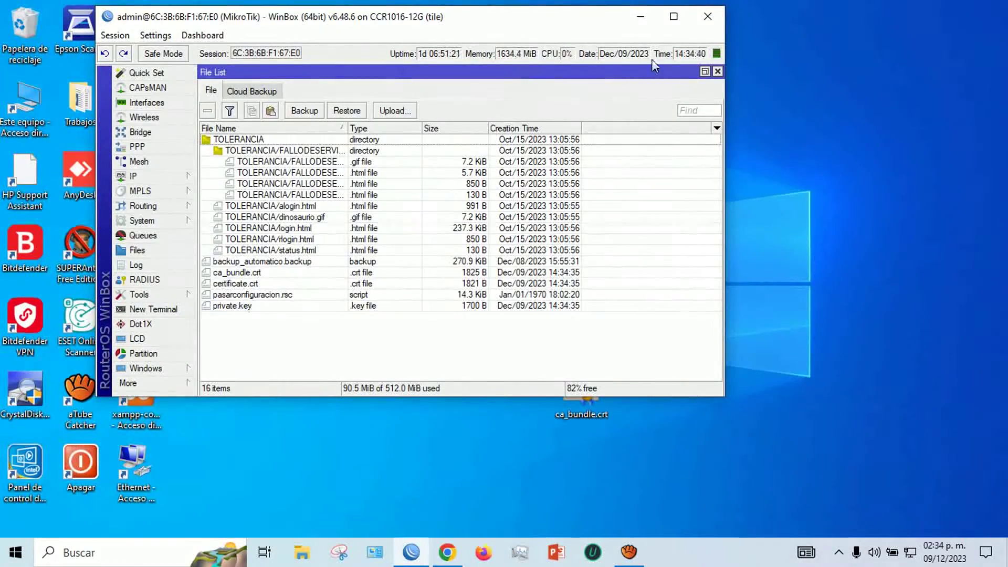
pyautogui.click(674, 16)
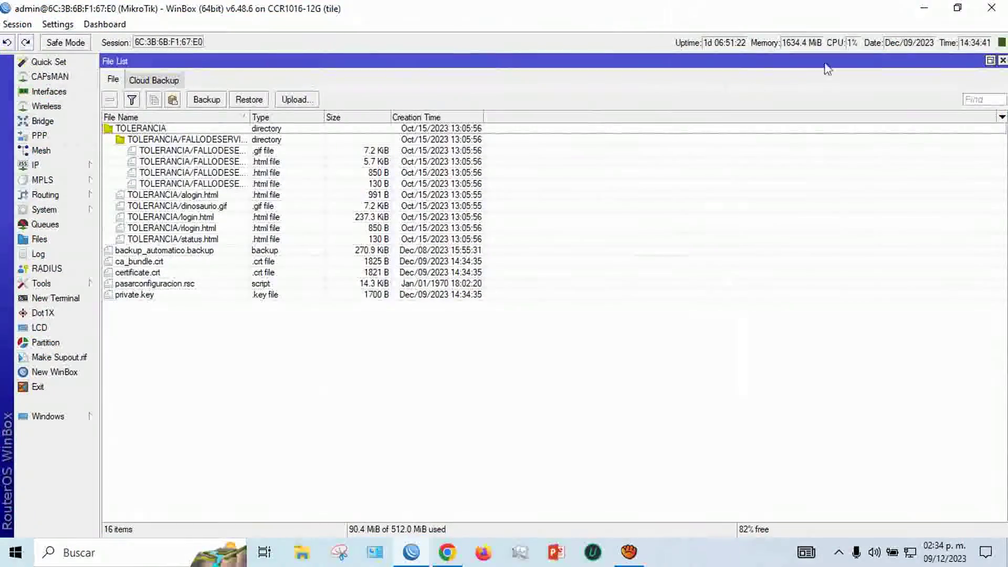
pyautogui.click(1002, 61)
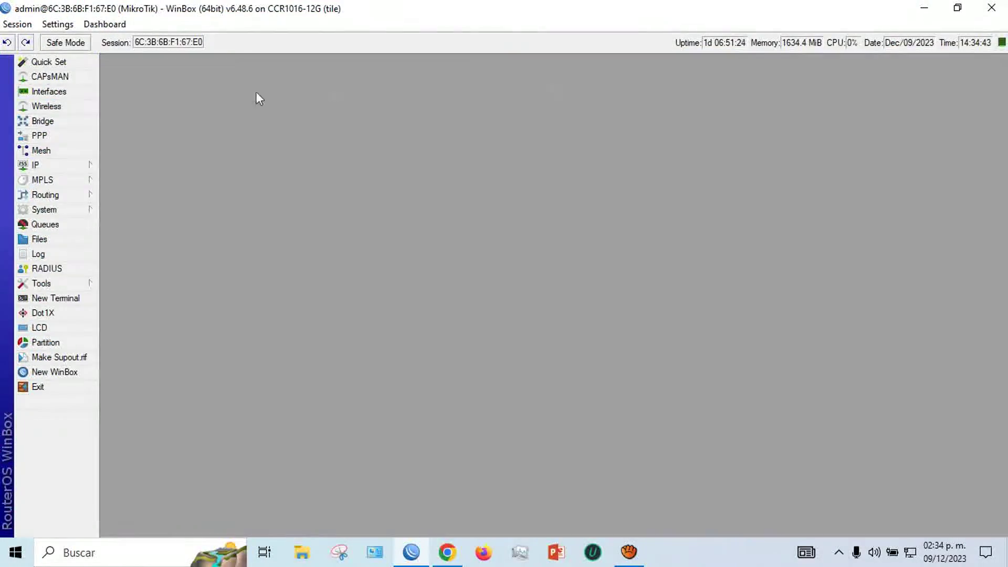
# Inspect the general details and validity status of certificate.crt_0 in the router's system certificates, and remove that certificate.
pyautogui.click(53, 213)
pyautogui.click(135, 174)
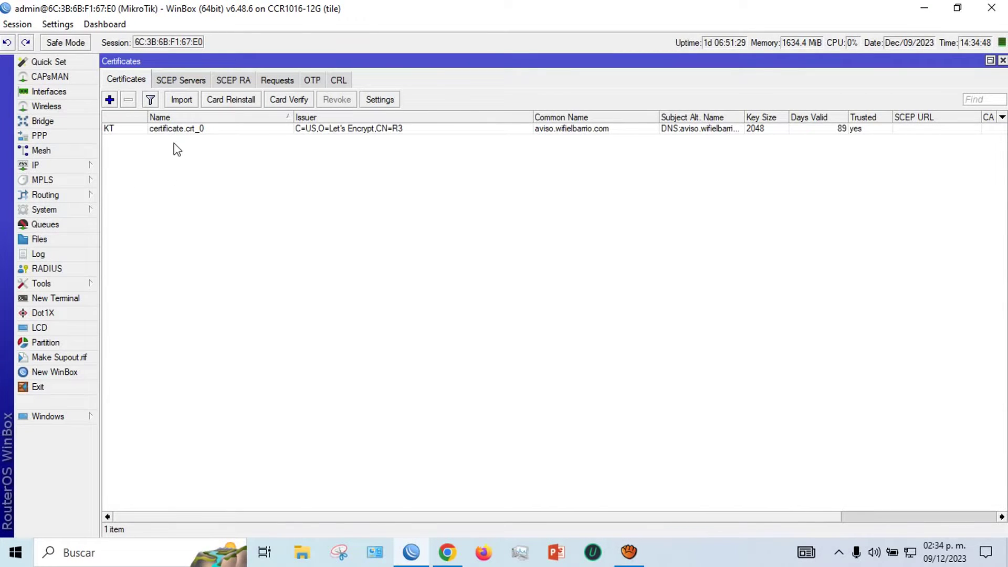
pyautogui.doubleClick(193, 131)
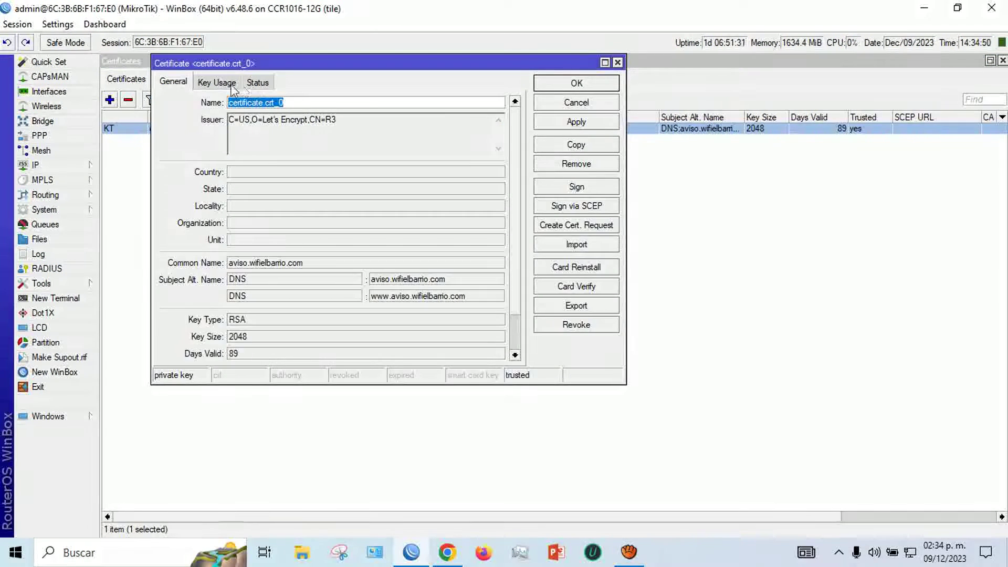
pyautogui.click(256, 83)
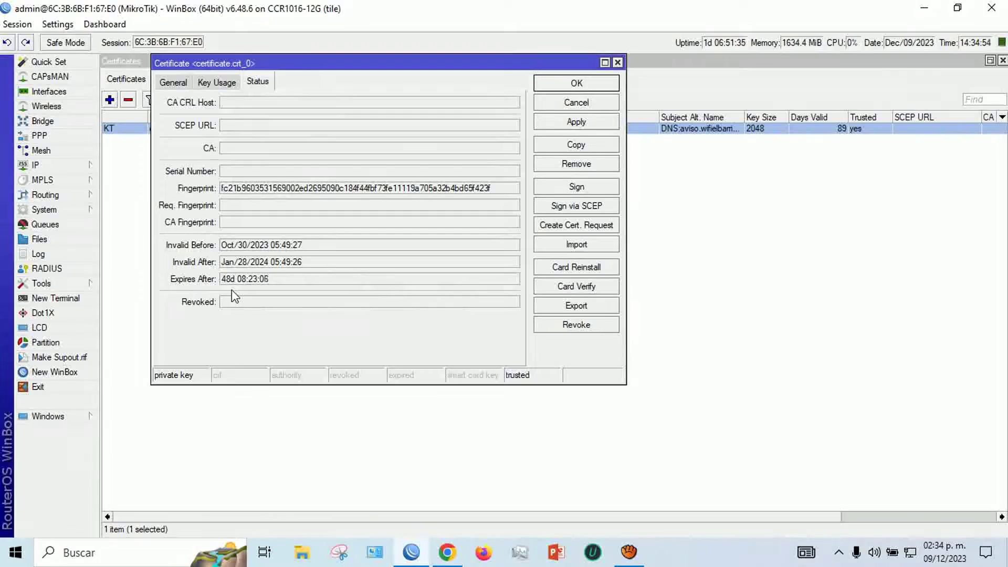
pyautogui.click(181, 84)
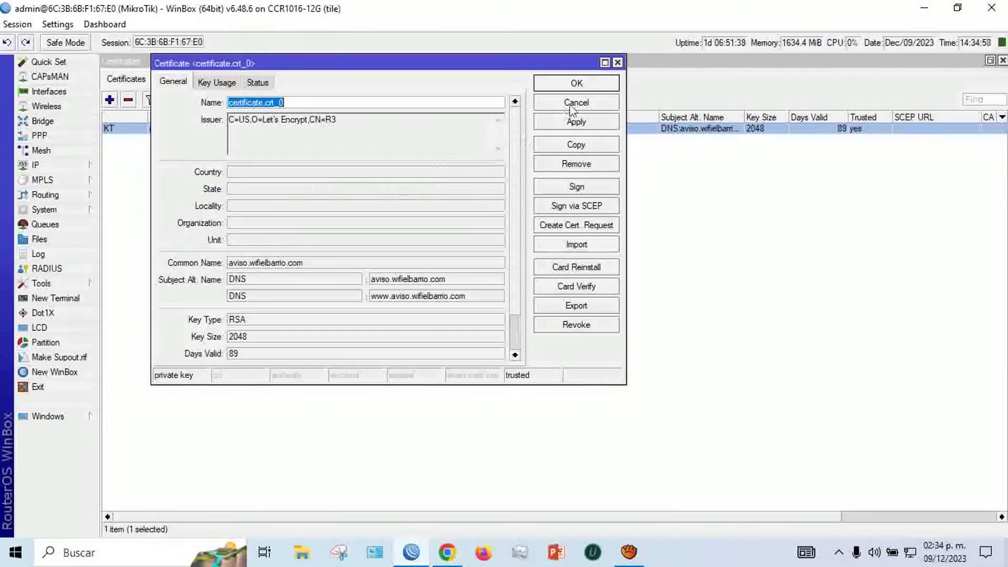
pyautogui.click(618, 63)
pyautogui.click(129, 99)
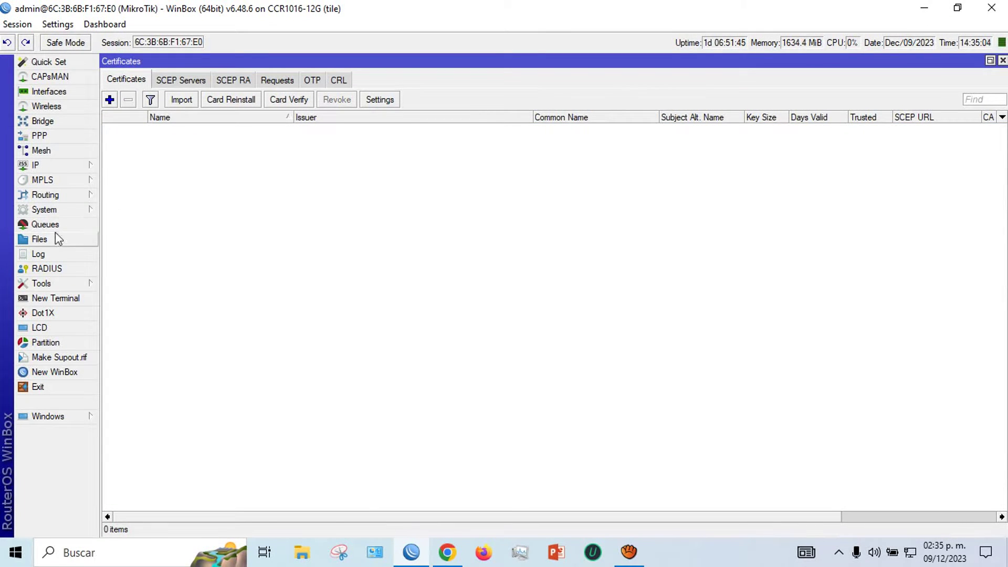
# Import ca_bundle.crt into the router's certificates without a name or passphrase.
pyautogui.click(189, 104)
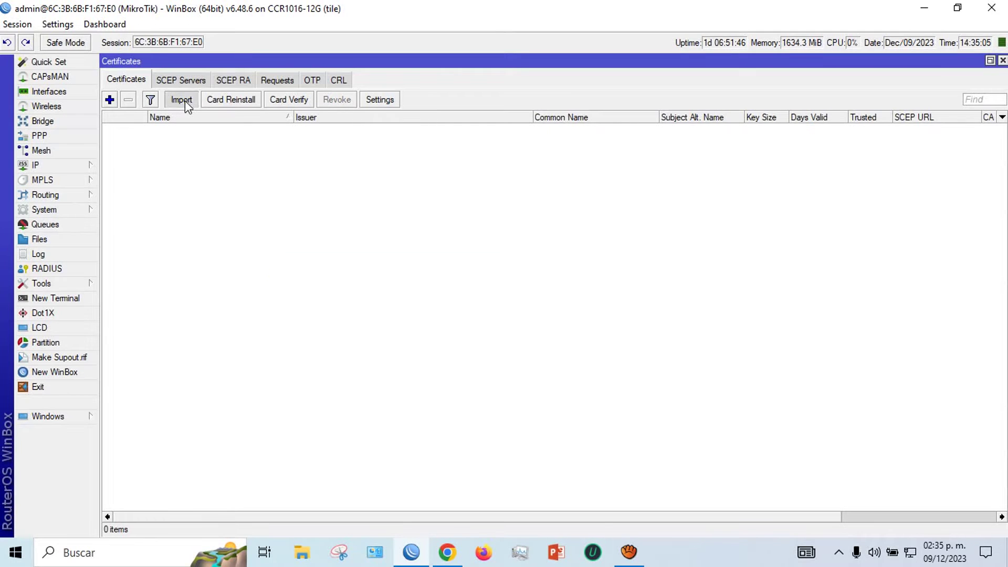
pyautogui.click(536, 304)
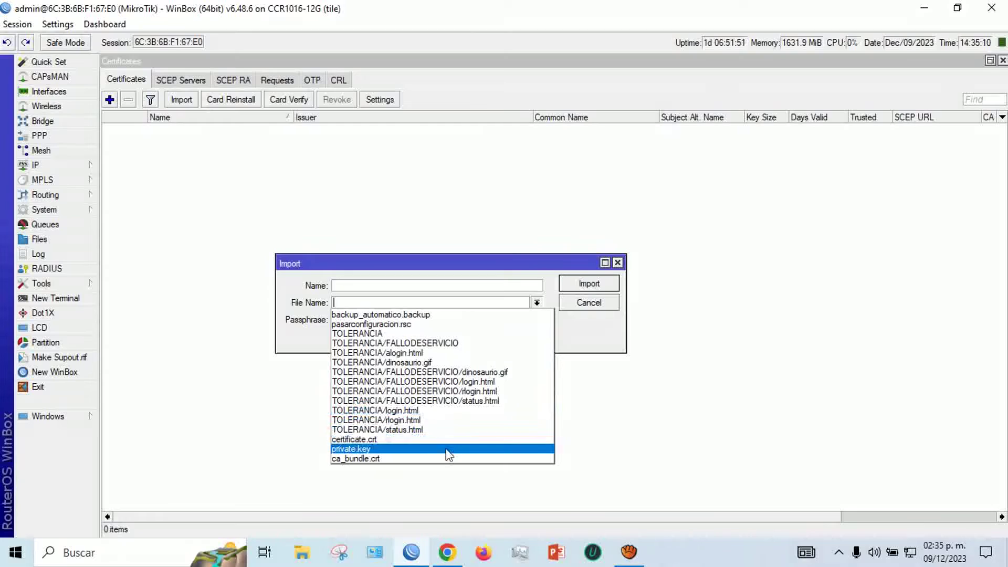
pyautogui.click(346, 459)
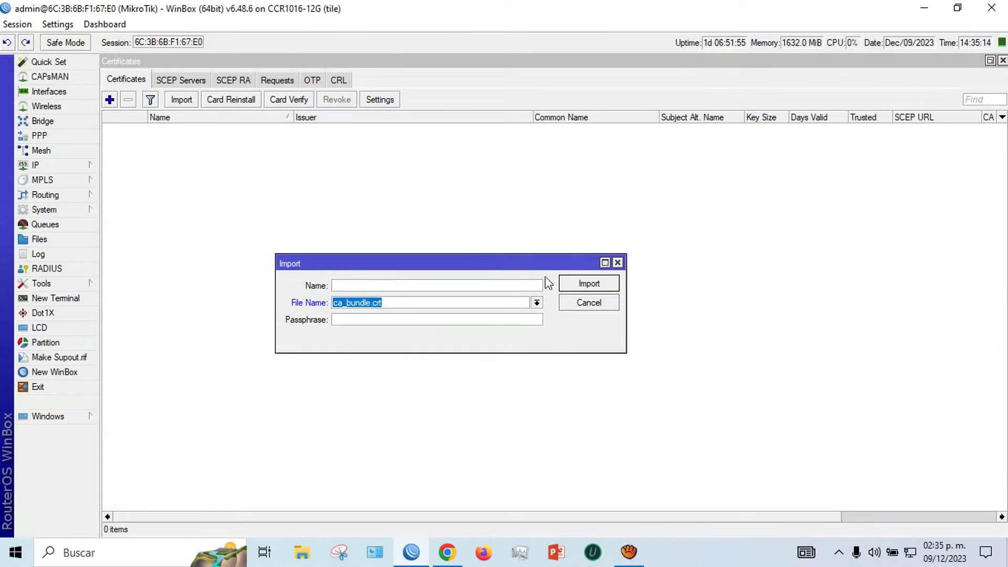
pyautogui.click(576, 282)
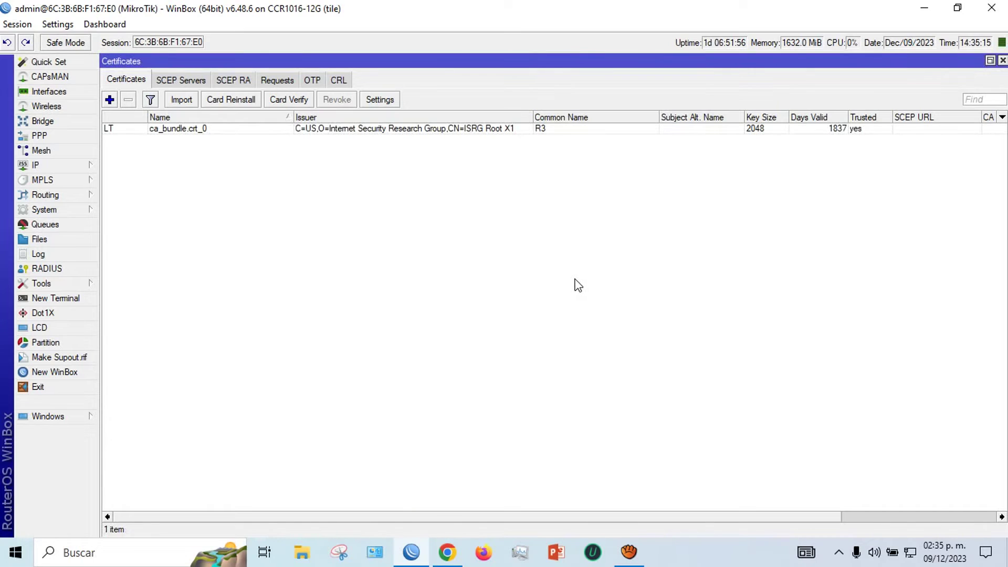
# Import certificate.crt into the router's certificates without a name or passphrase.
pyautogui.click(178, 100)
pyautogui.click(536, 303)
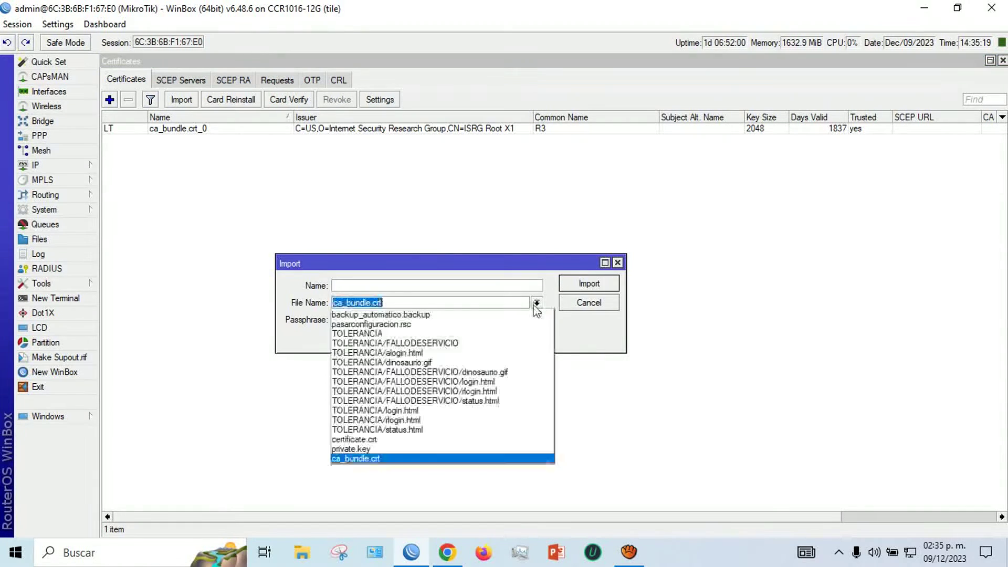
pyautogui.click(475, 440)
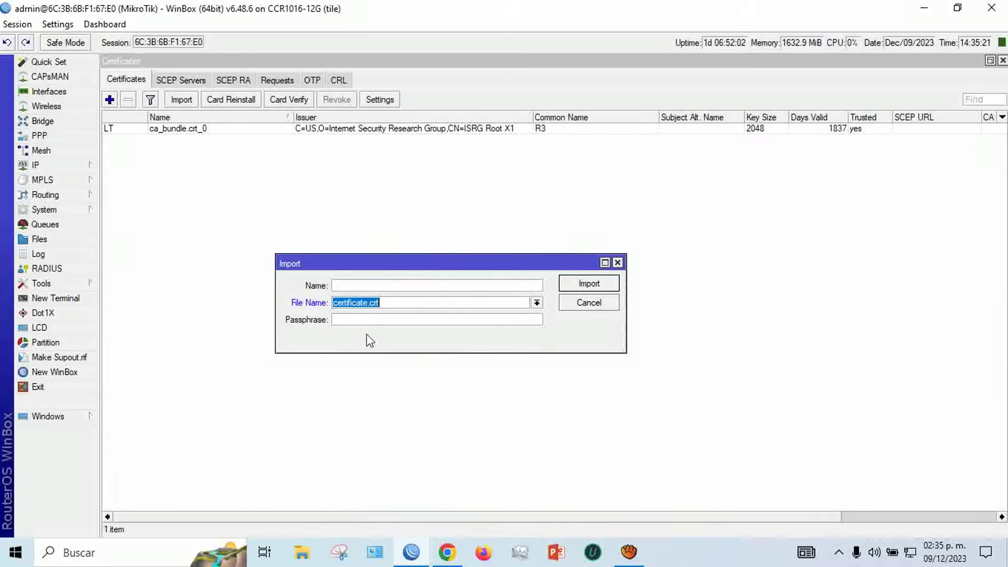
pyautogui.click(588, 283)
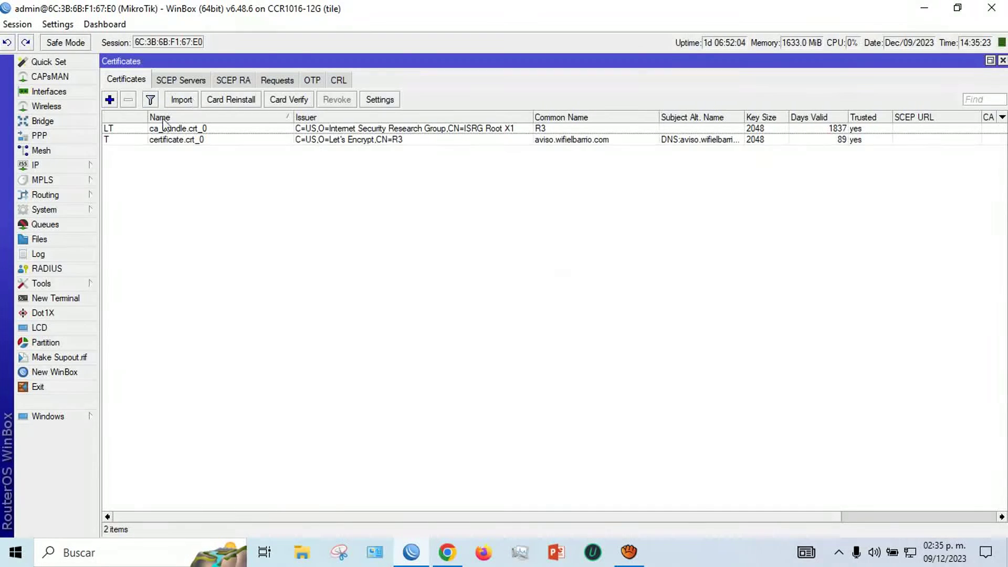
# Import private.key into the router's certificates without a name or passphrase.
pyautogui.click(181, 99)
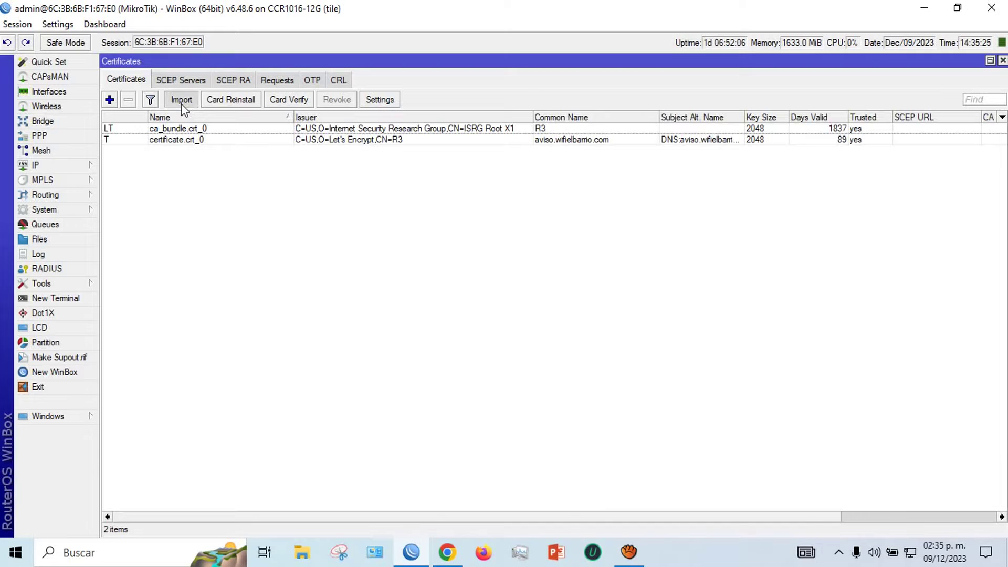
pyautogui.click(537, 303)
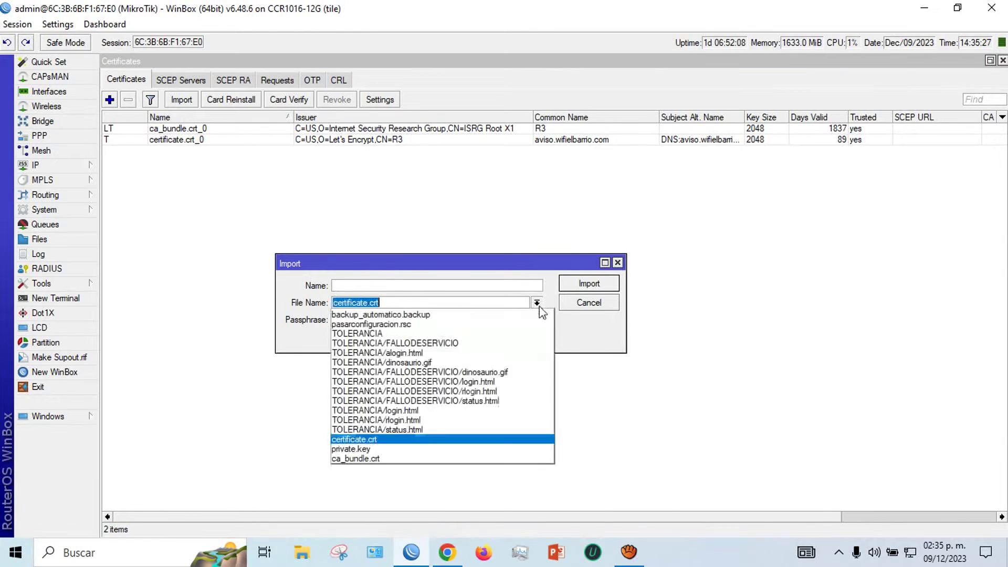
pyautogui.click(431, 450)
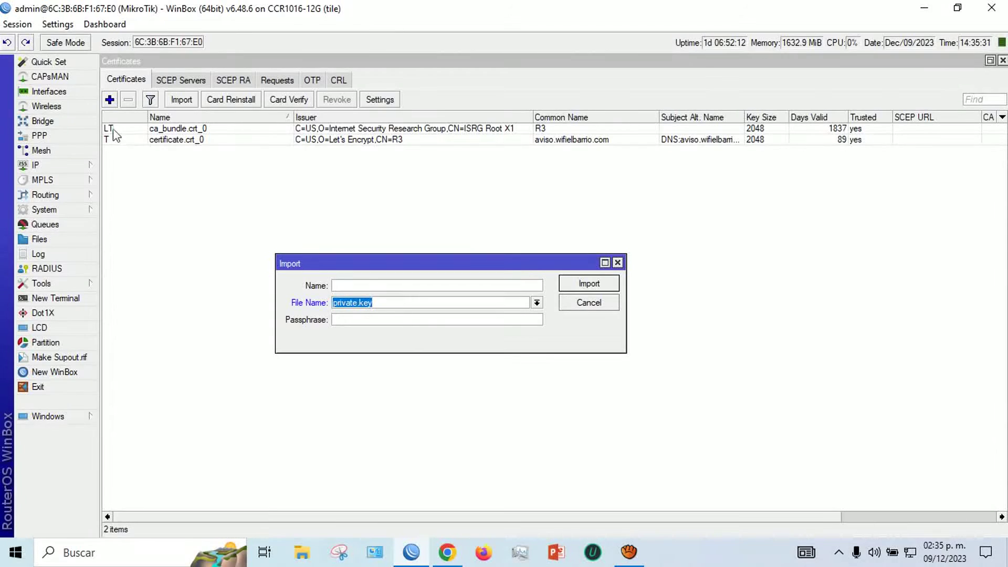
pyautogui.click(573, 284)
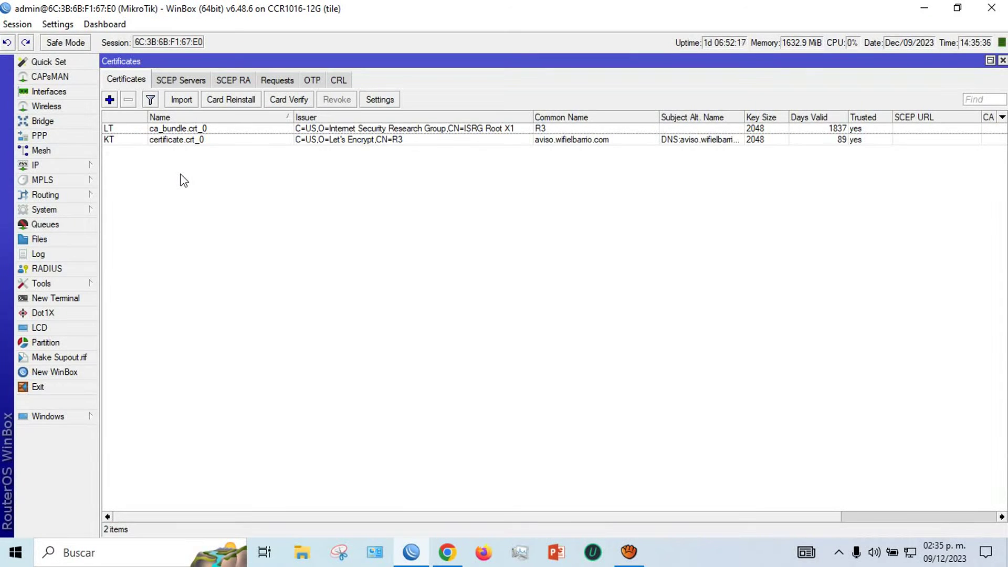
# Inspect the general details and validity status of the newly imported certificate.crt_0, and close its properties.
pyautogui.doubleClick(185, 139)
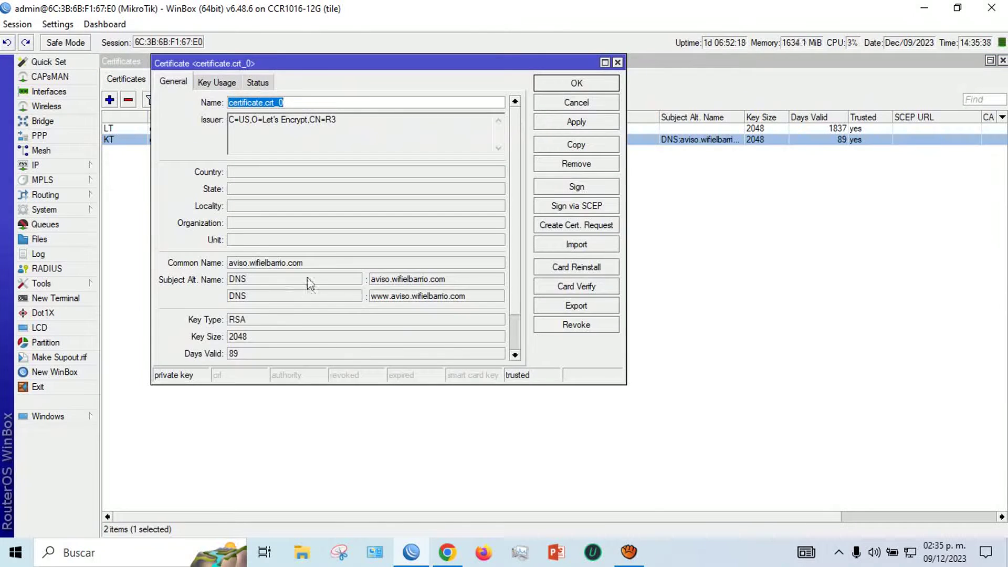
pyautogui.click(265, 82)
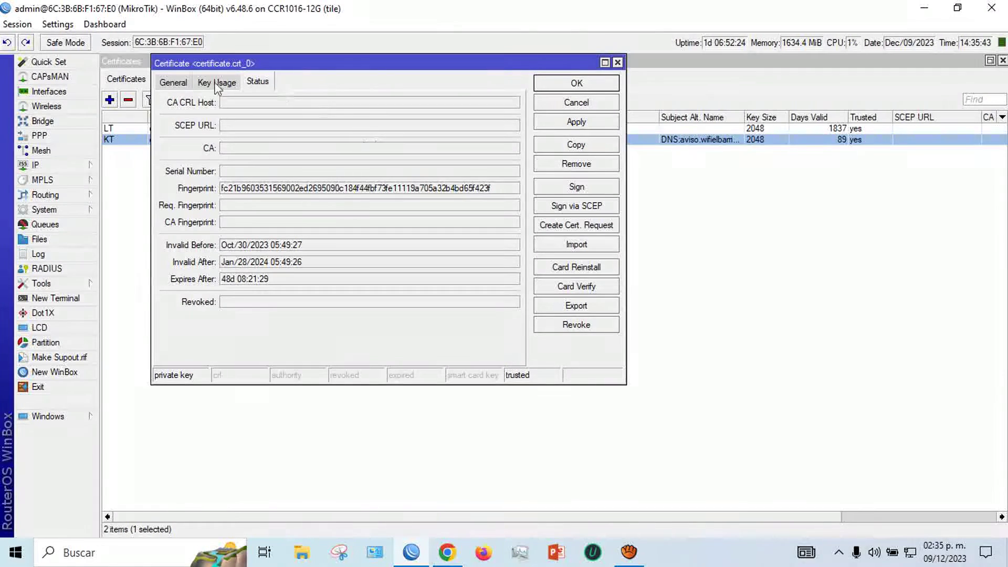
pyautogui.click(169, 84)
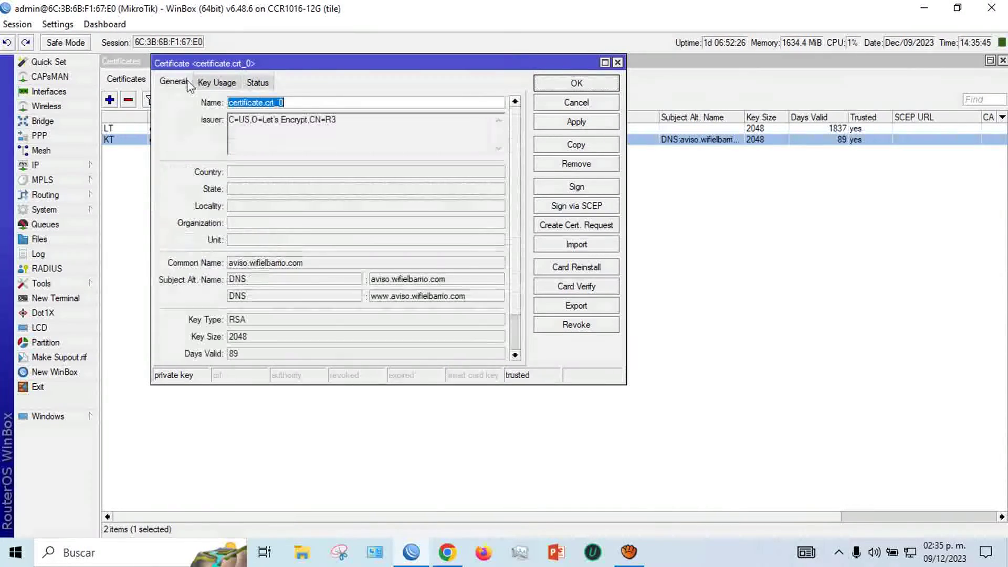
pyautogui.moveTo(288, 68); pyautogui.dragTo(421, 158)
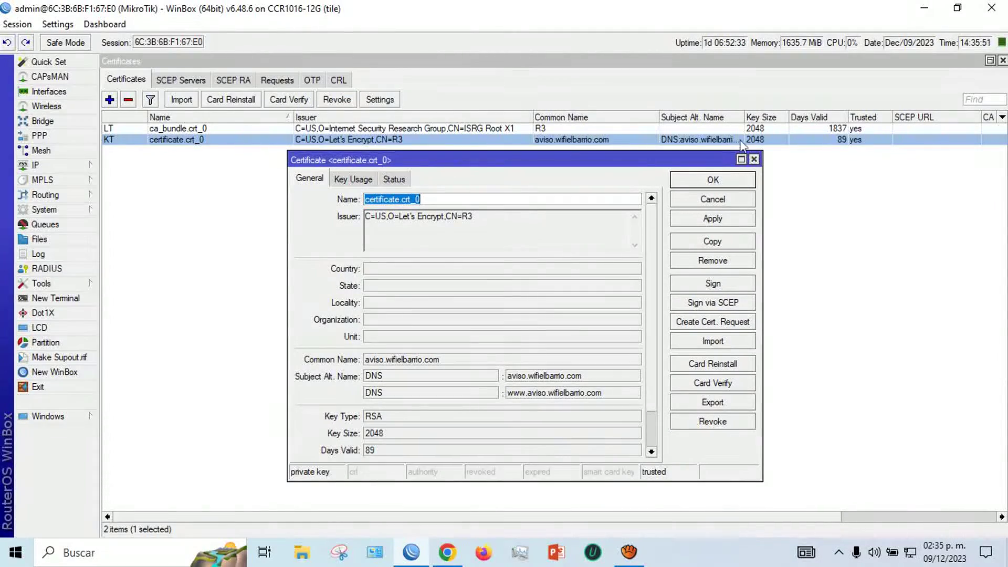
pyautogui.click(754, 160)
# Enable the MOROSOS entry commented CPU, address 172.16.1.254, in the firewall address lists.
pyautogui.click(58, 165)
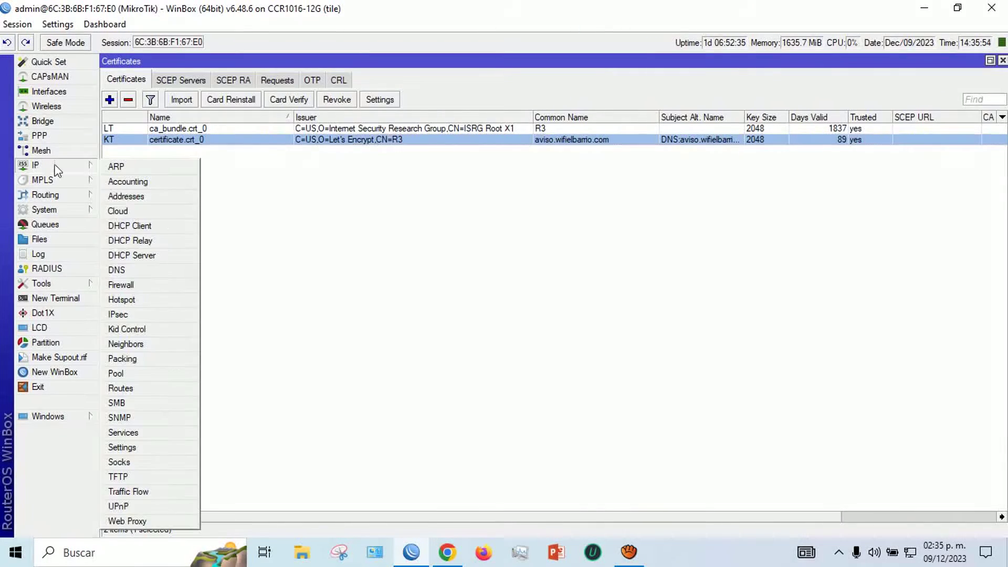
pyautogui.click(135, 285)
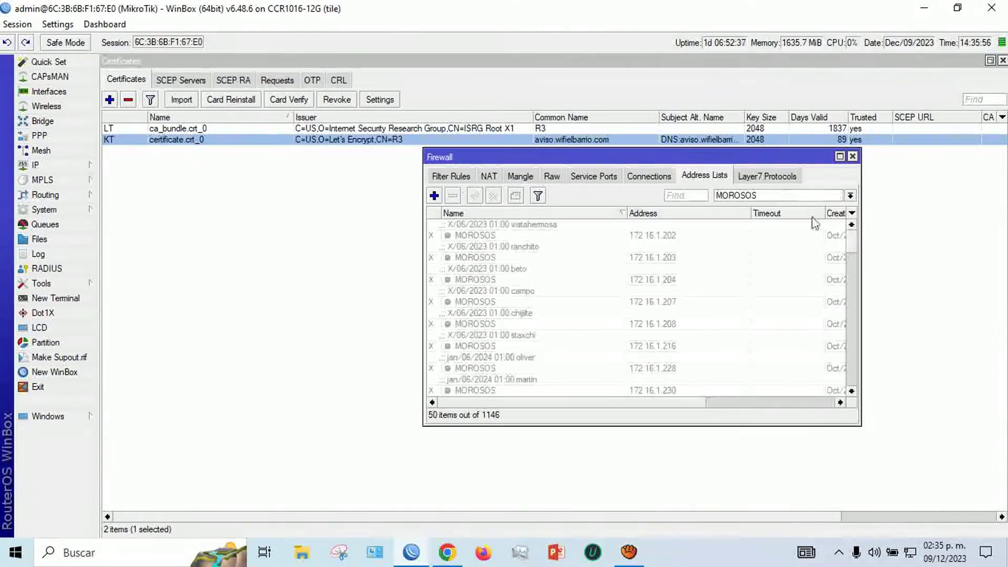
pyautogui.moveTo(852, 242); pyautogui.dragTo(850, 378)
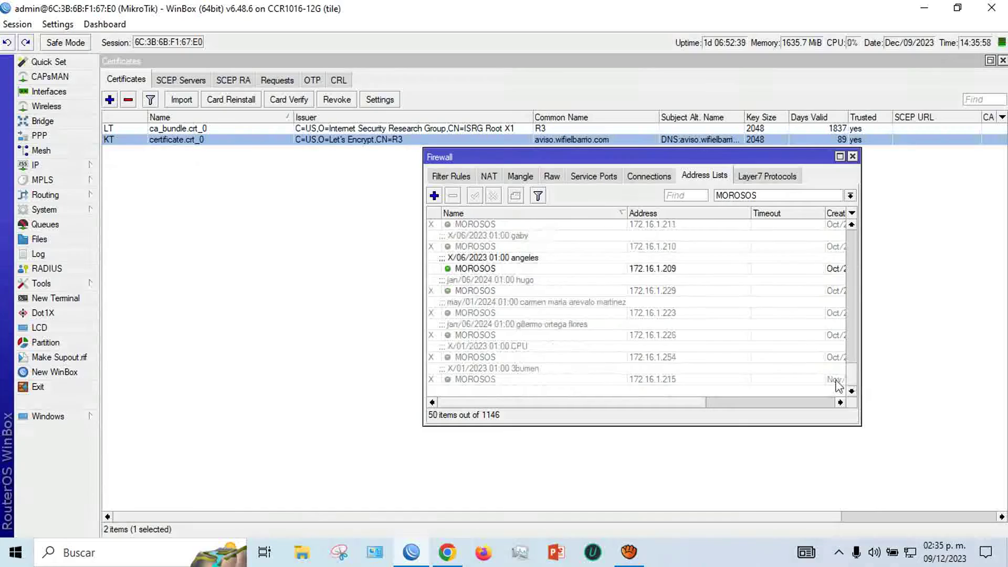
pyautogui.click(487, 357)
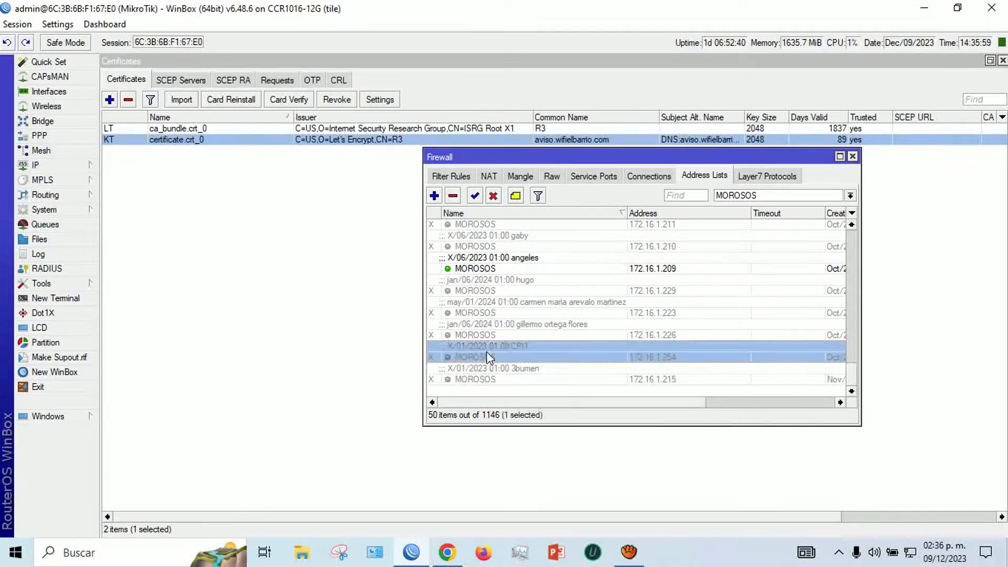
pyautogui.click(475, 196)
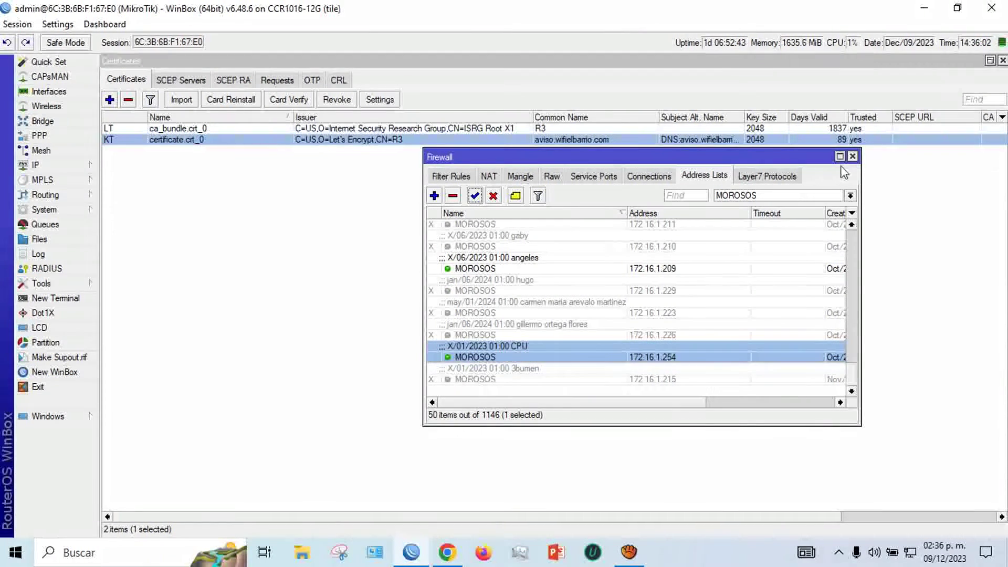
# Switch to Chrome and load the AIR Wireless bookmark in a new tab to test the suspension redirect.
pyautogui.click(447, 552)
pyautogui.click(375, 348)
pyautogui.hotkey('ctrl', 'a')
pyautogui.click(552, 12)
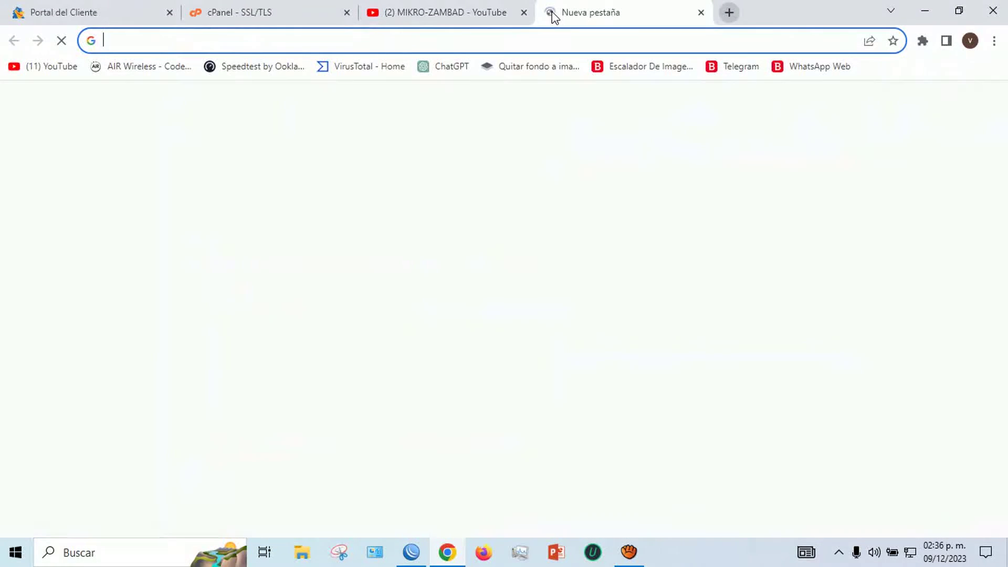
pyautogui.click(149, 67)
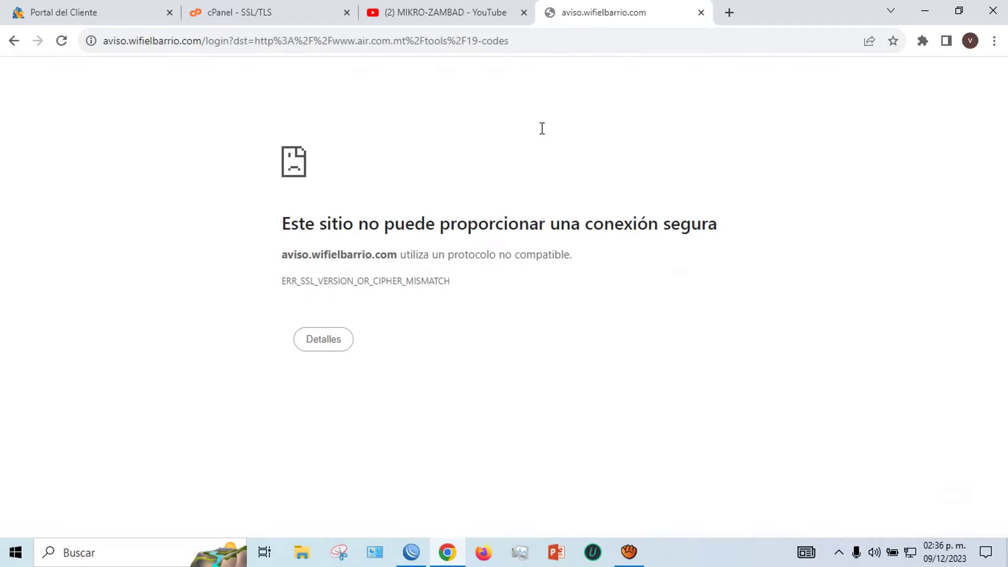
# Back in WinBox, close the firewall and certificate windows and set certificate.crt_0 as the SSL certificate in hotspot server profile hsprof1's login settings.
pyautogui.click(411, 554)
pyautogui.click(853, 156)
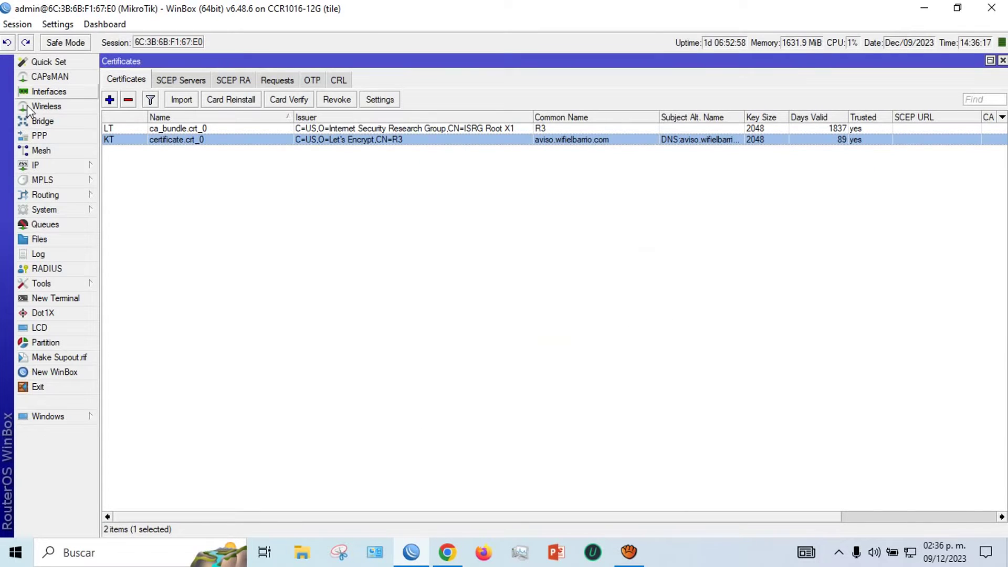
pyautogui.click(1002, 61)
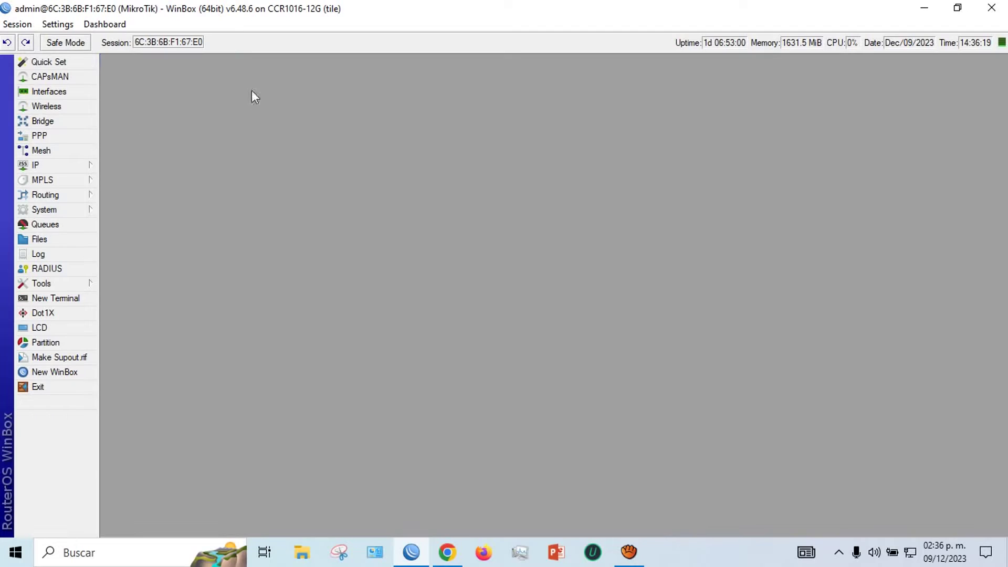
pyautogui.click(74, 164)
pyautogui.click(131, 299)
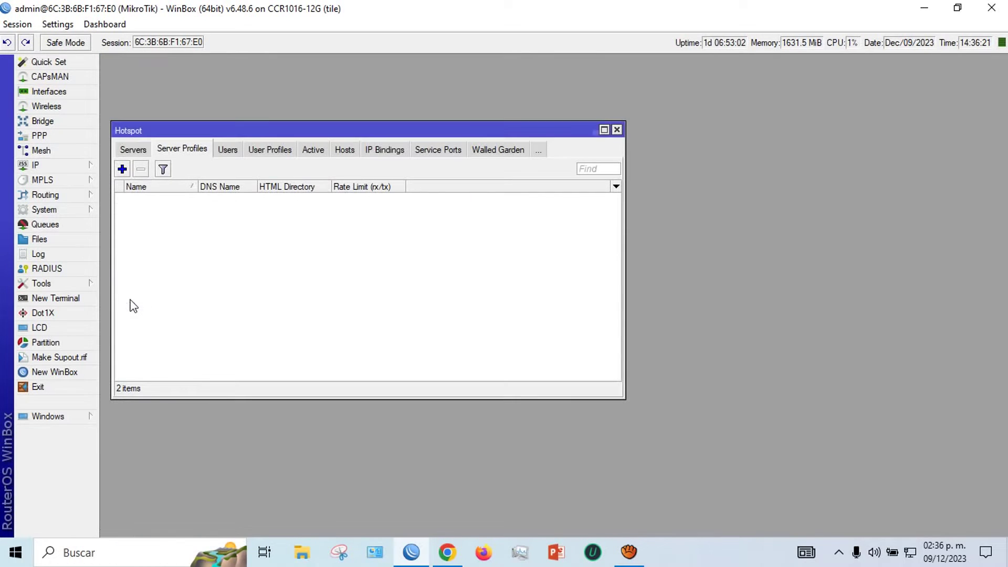
pyautogui.doubleClick(189, 212)
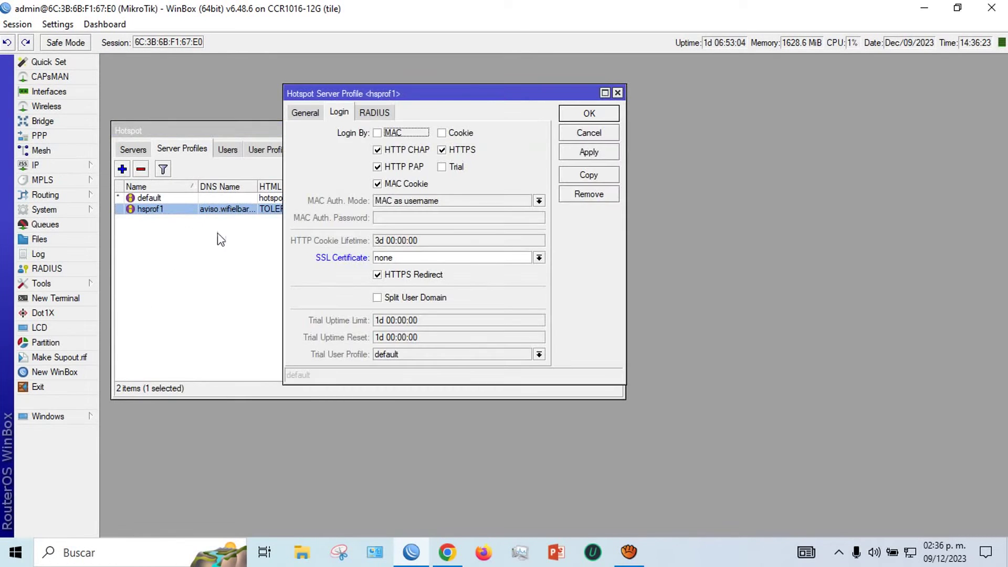
pyautogui.click(538, 258)
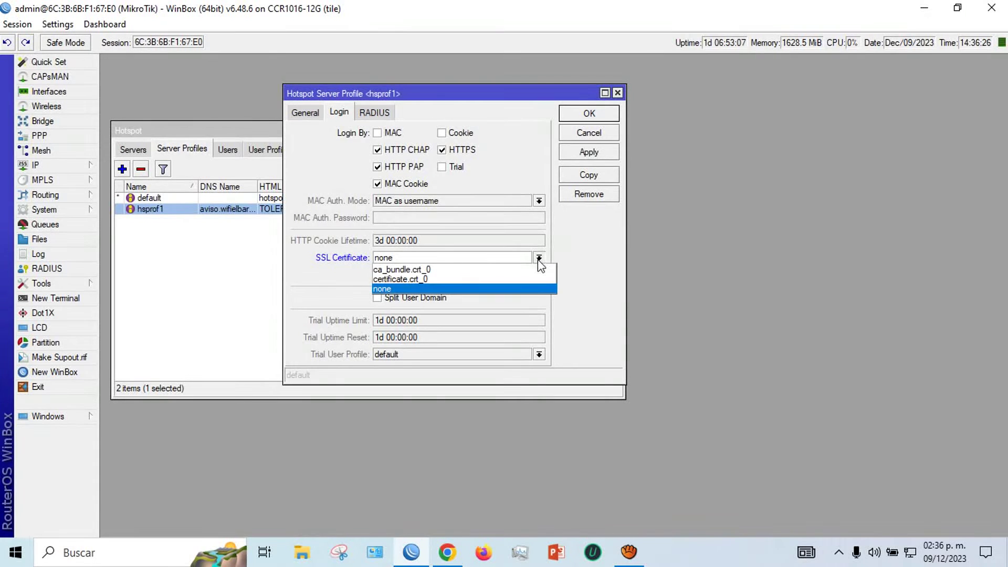
pyautogui.click(404, 280)
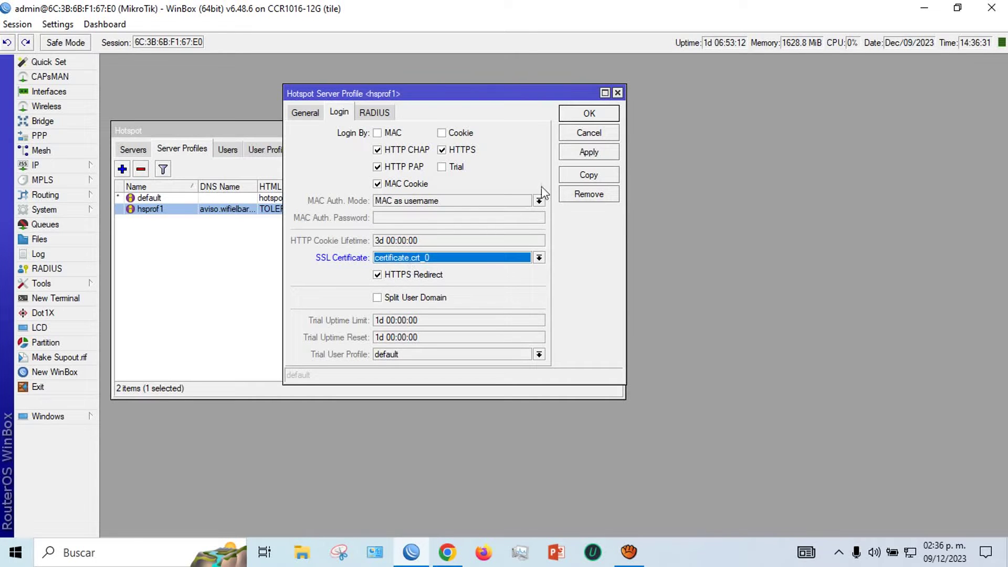
pyautogui.click(589, 152)
pyautogui.click(587, 113)
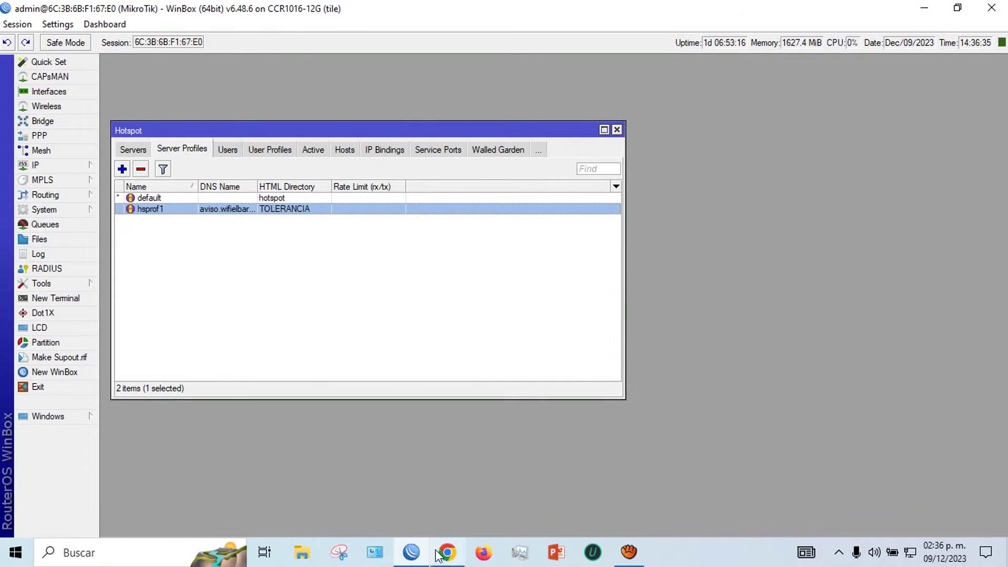
# In Chrome, close the failed aviso.wifielbarrio.com tab and load the AIR Wireless bookmark again in a new tab.
pyautogui.click(434, 546)
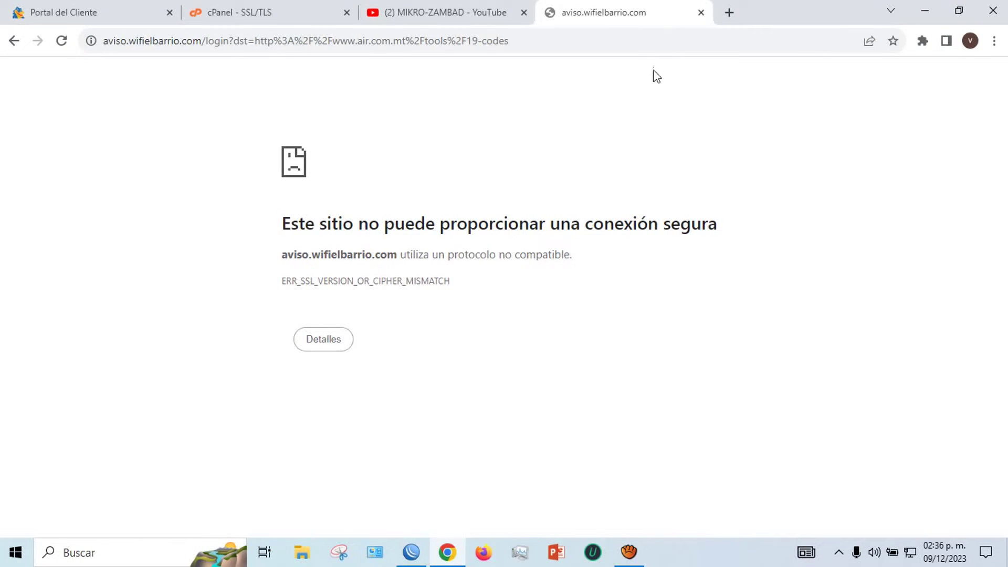
pyautogui.click(701, 13)
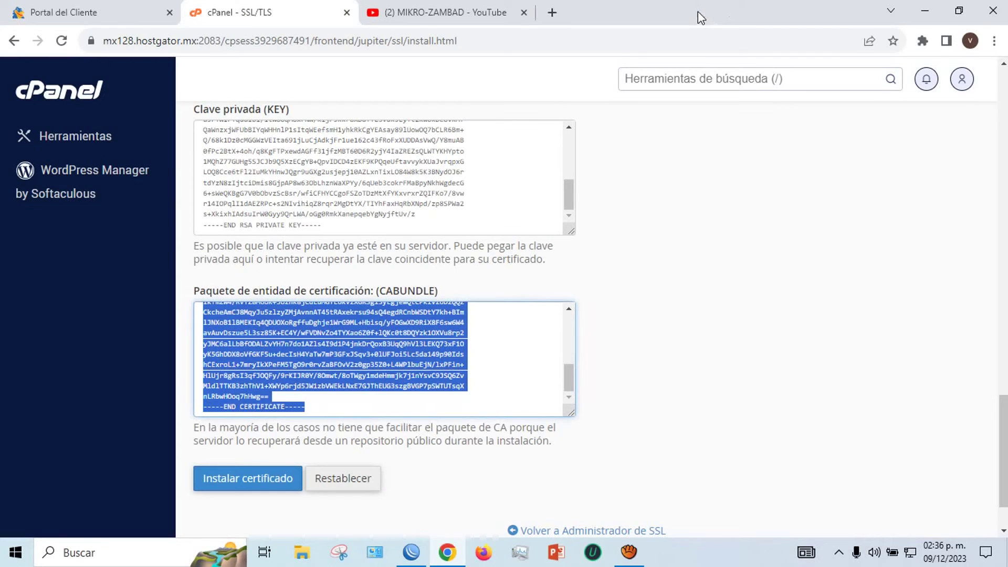
pyautogui.click(552, 13)
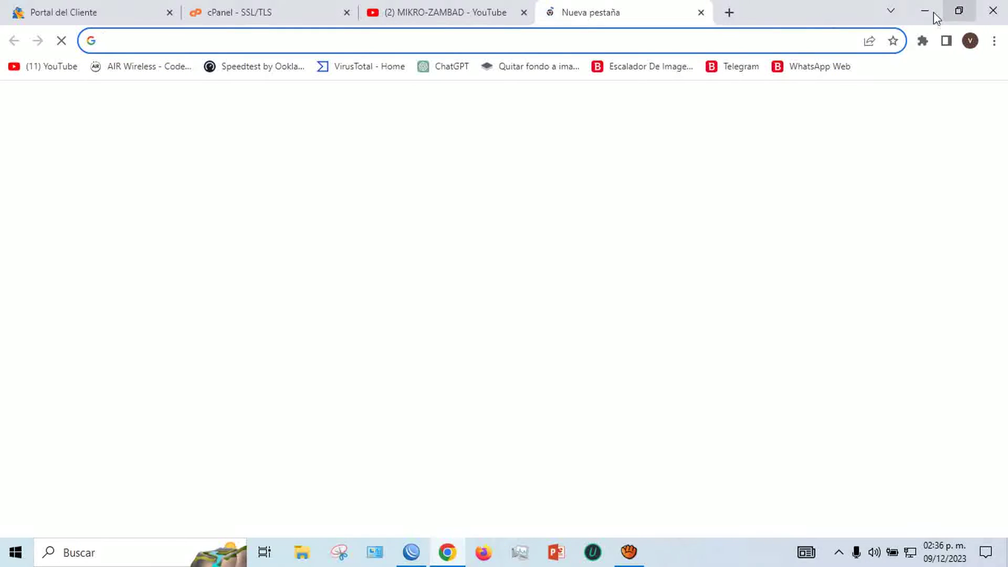
pyautogui.click(162, 68)
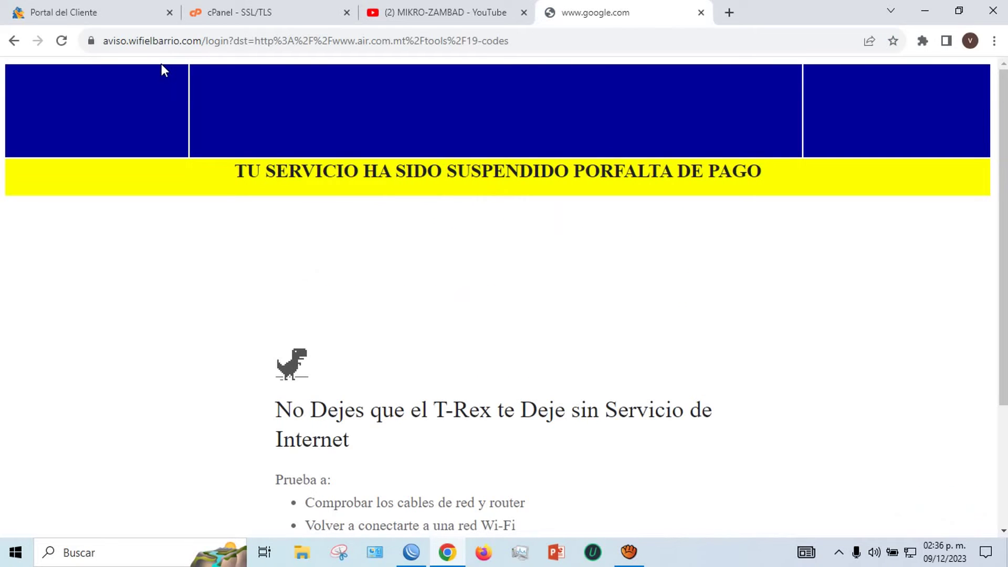
# View the aviso.wifielbarrio.com certificate's issuer and validity period from the connection security details, and close the viewer.
pyautogui.click(91, 41)
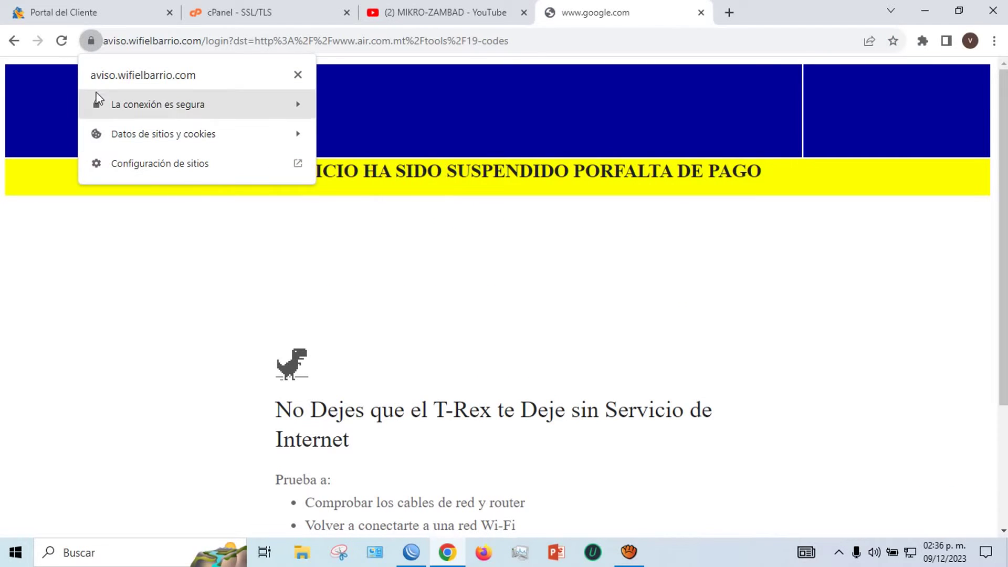
pyautogui.click(147, 106)
pyautogui.click(149, 207)
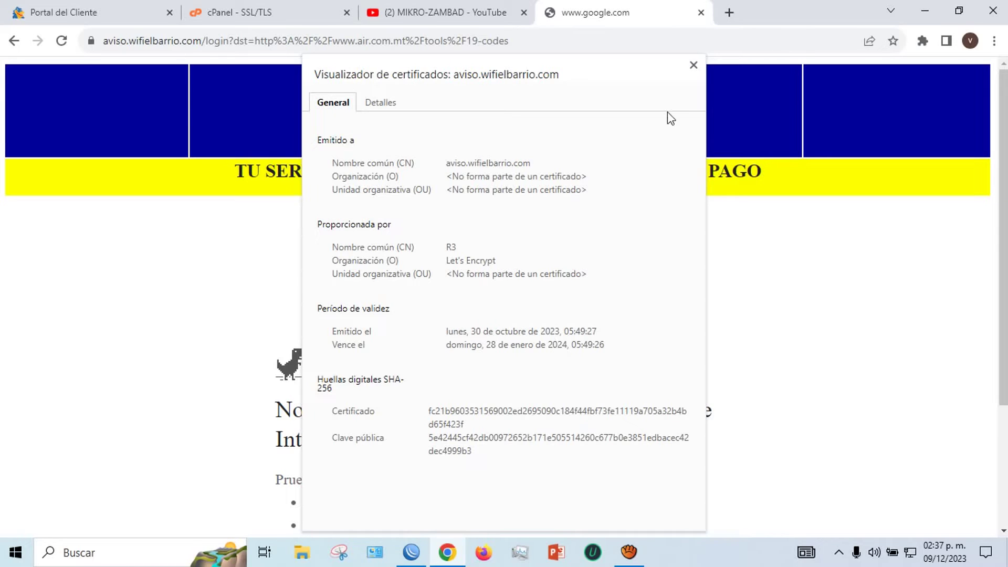
pyautogui.click(692, 67)
# Load the Speedtest by Ookla bookmark in a new tab, check the site's connection information, and start the dinosaur game on the notice page.
pyautogui.click(727, 14)
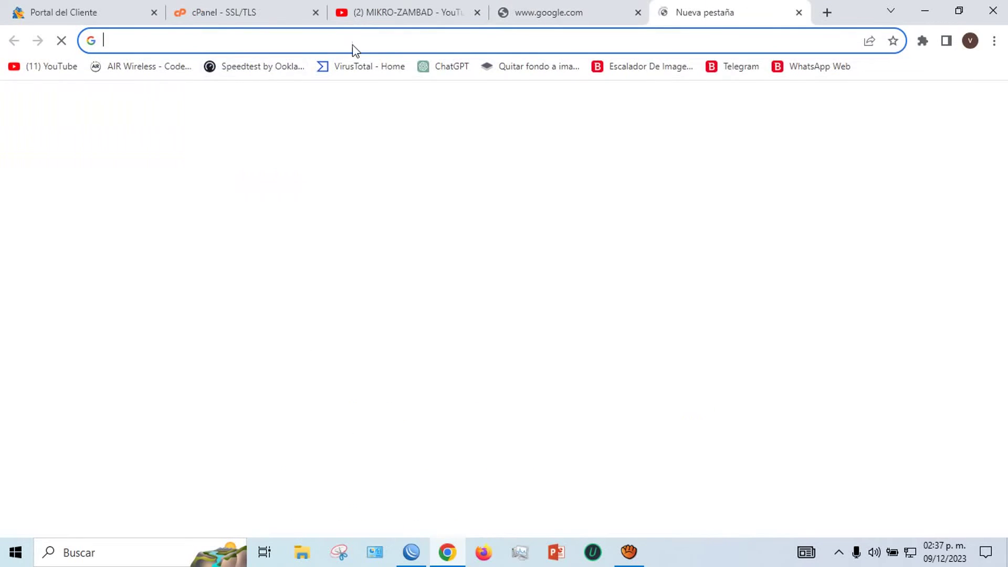
pyautogui.click(261, 74)
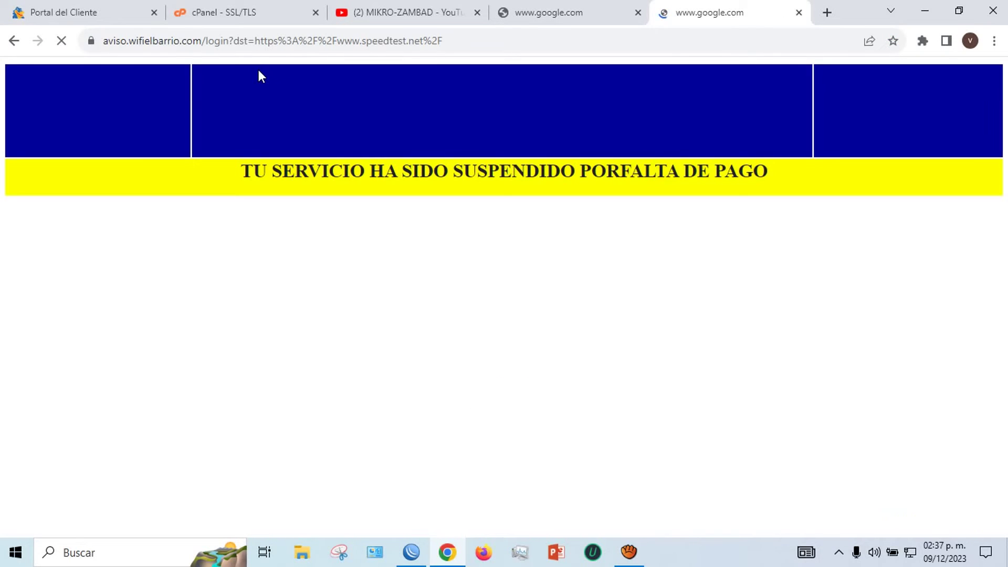
pyautogui.click(93, 42)
pyautogui.click(89, 243)
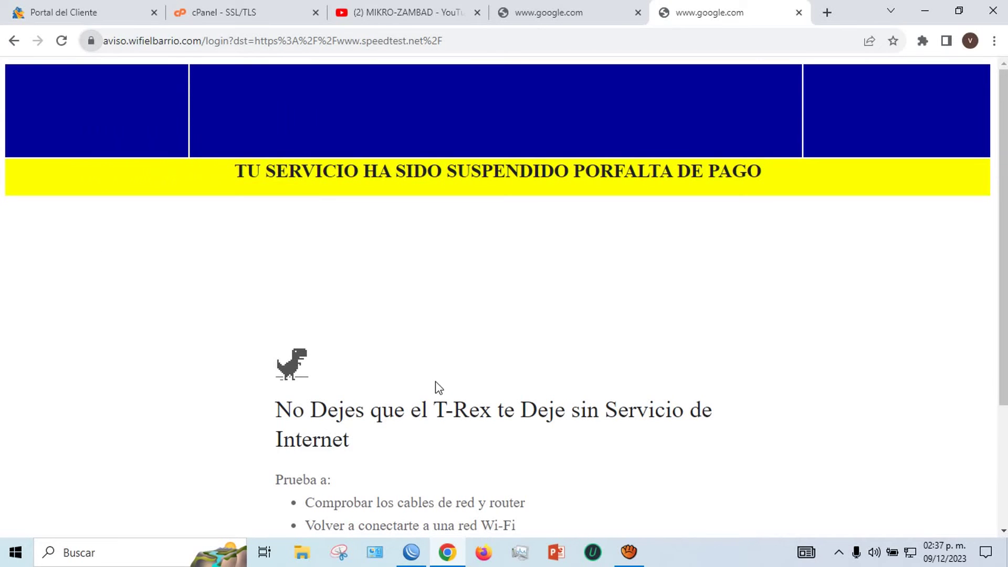
pyautogui.press('space')
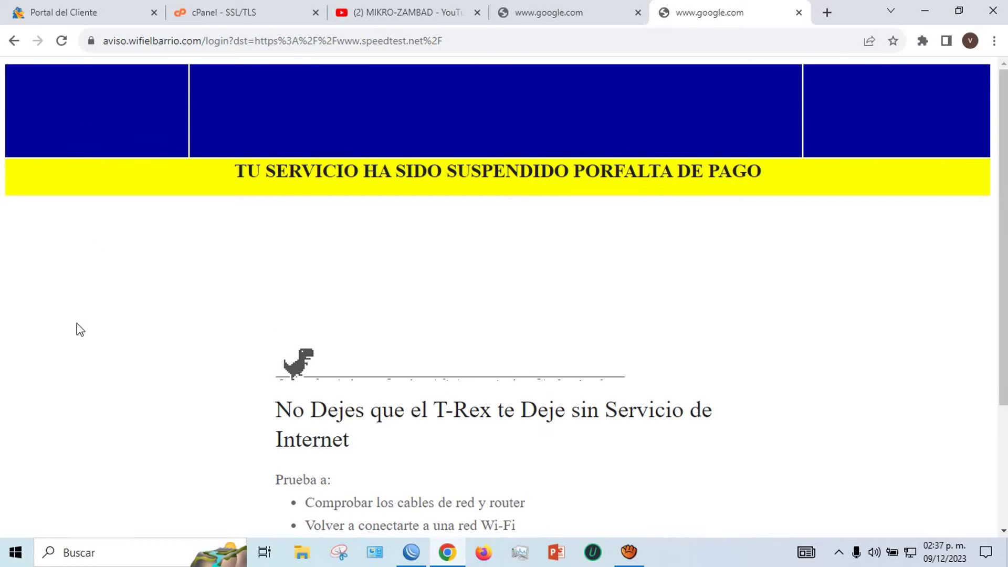
# Play the T-Rex game on the suspension notice page, making the dinosaur clear the cacti and avoid the pterodactyls.
pyautogui.press('space')
pyautogui.press('space')
pyautogui.press('space')
pyautogui.press('space')
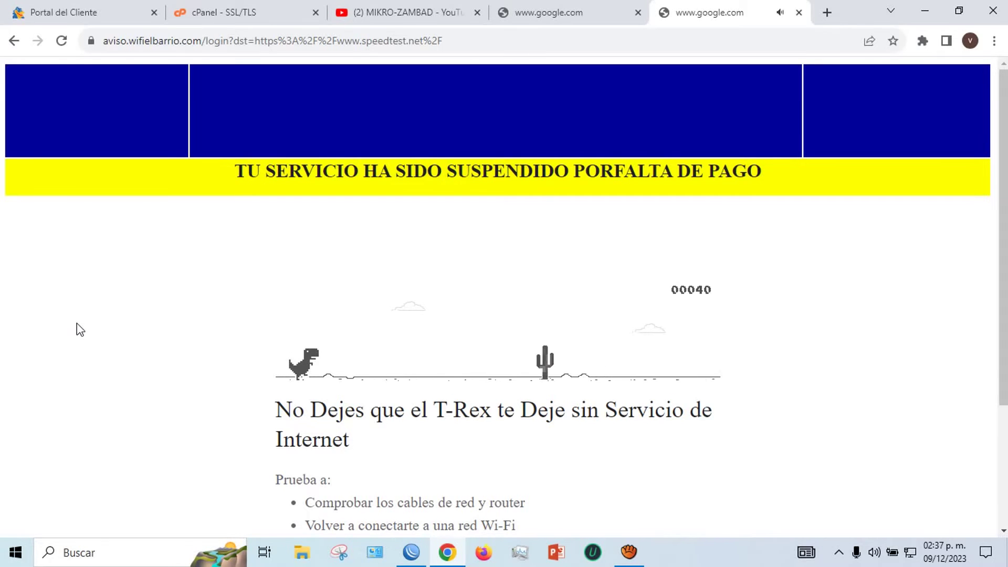
pyautogui.press('space')
pyautogui.press('space')
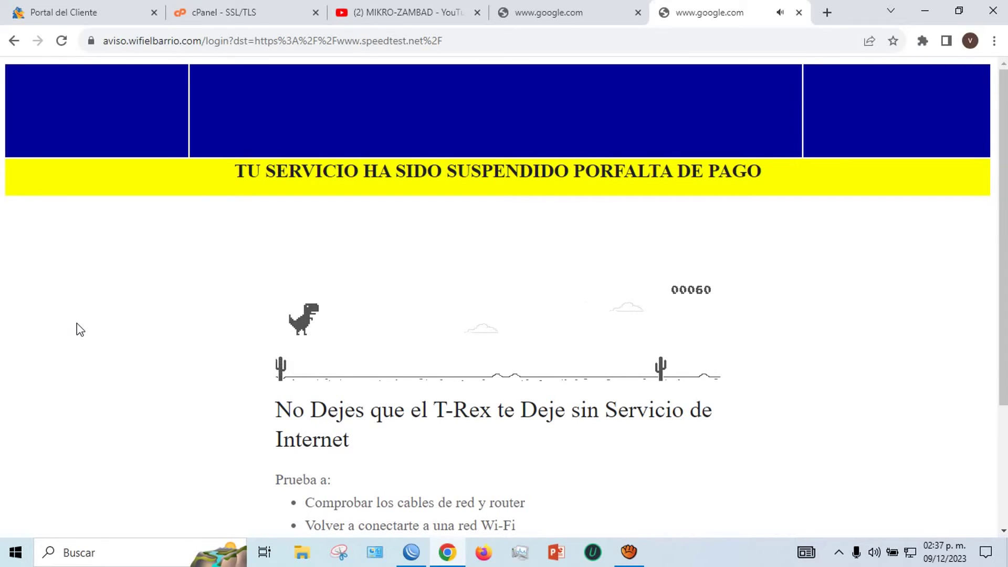
pyautogui.press('space')
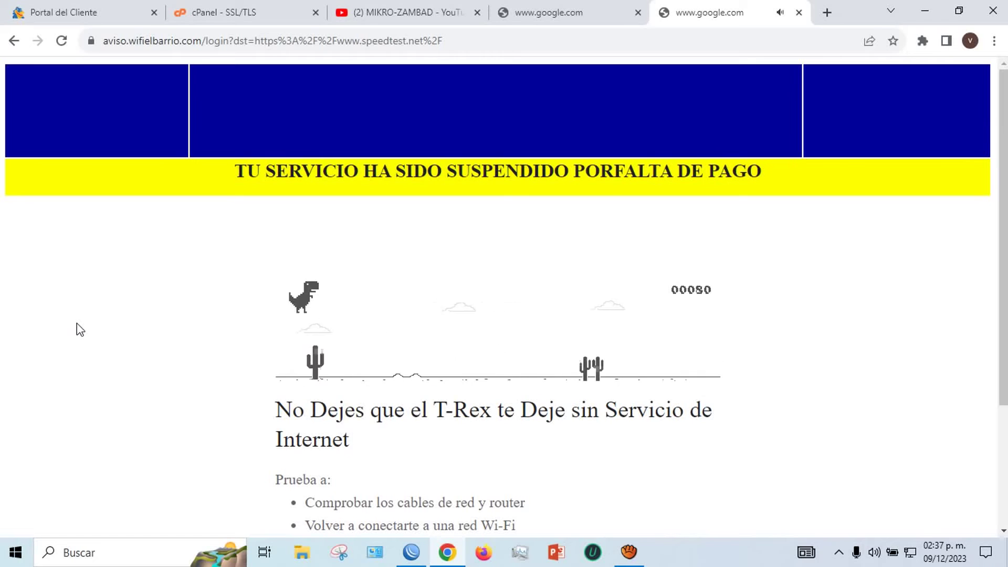
pyautogui.press('space')
pyautogui.press('space')
pyautogui.press('space')
pyautogui.press('space')
pyautogui.press('space')
pyautogui.press('space')
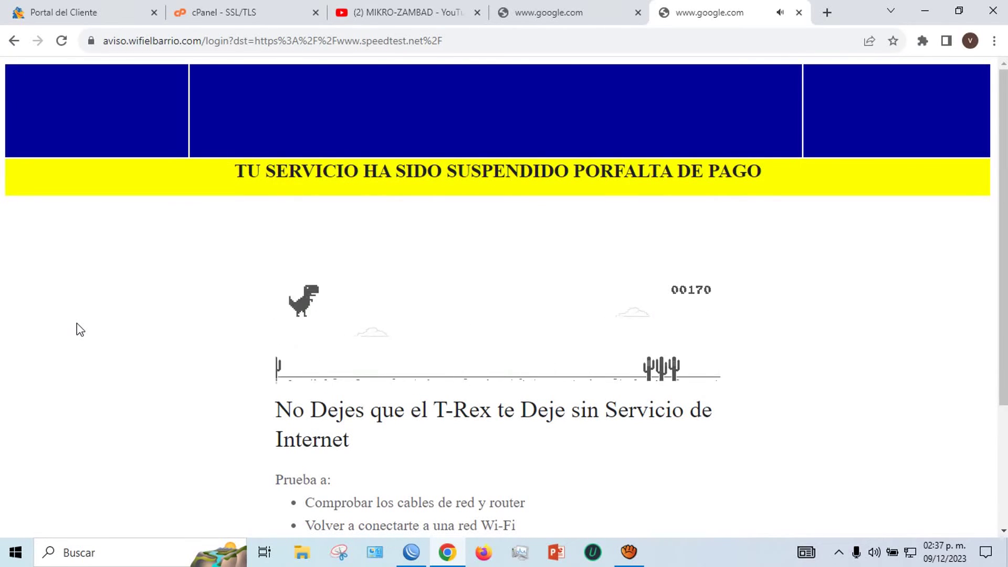
pyautogui.press('space')
pyautogui.press('space')
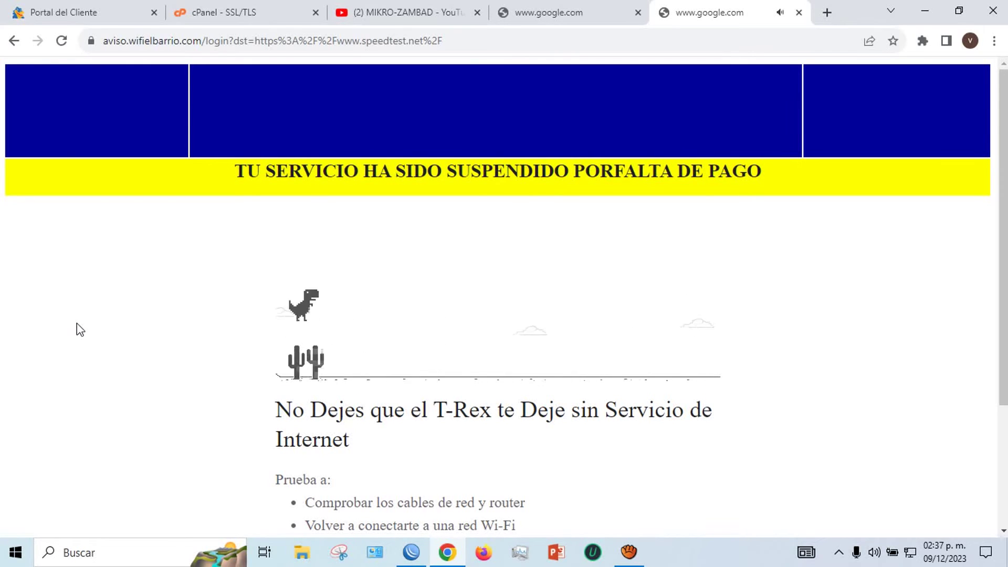
pyautogui.press('space')
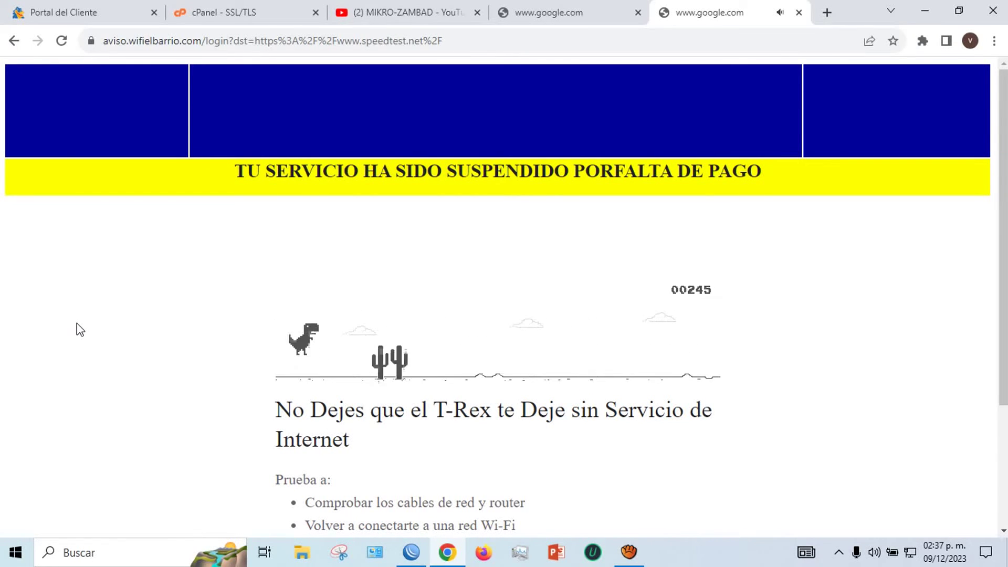
pyautogui.press('space')
pyautogui.press('space')
pyautogui.press('space')
pyautogui.press('space')
pyautogui.press('space')
pyautogui.press('Down')
pyautogui.press('space')
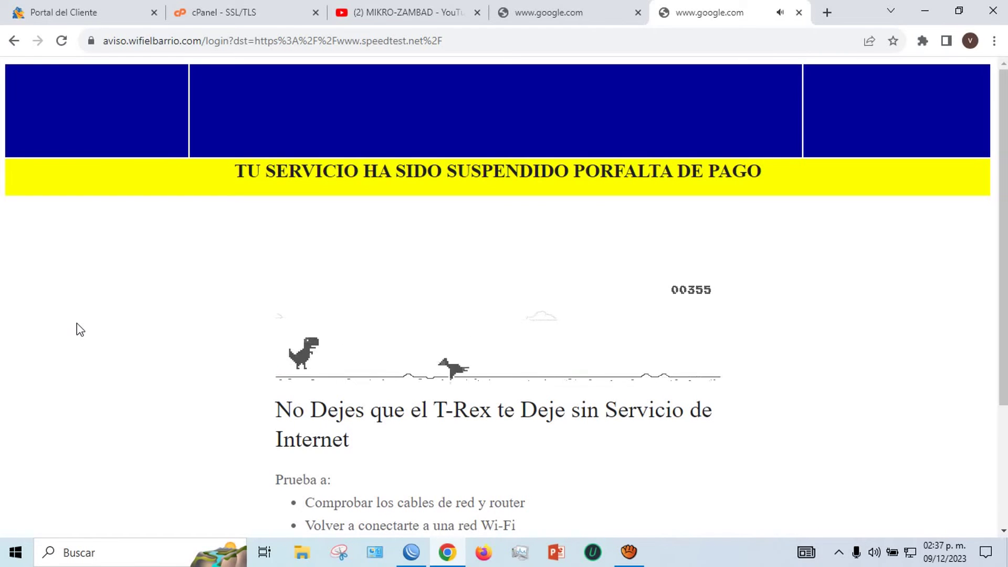
pyautogui.press('space')
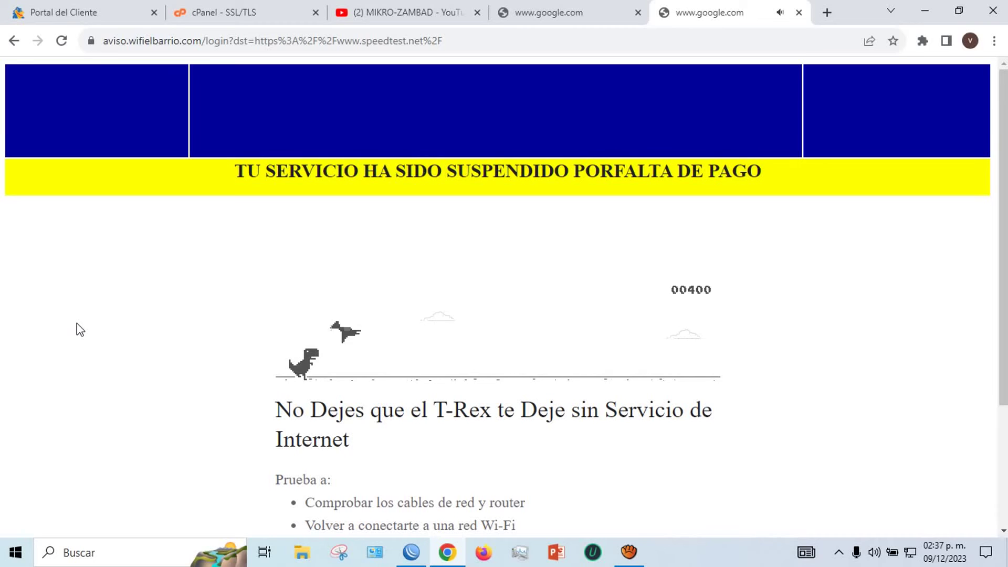
pyautogui.press('space')
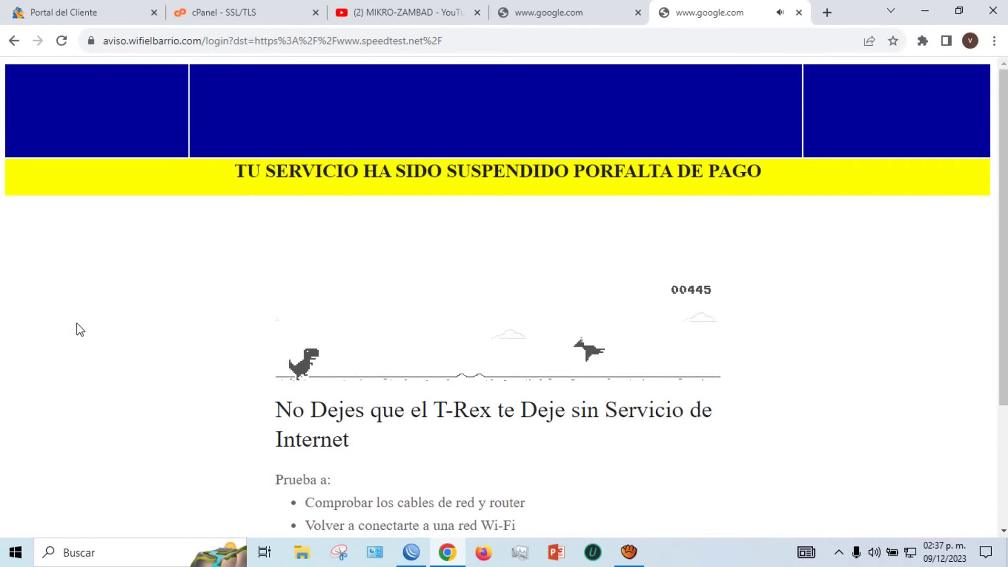